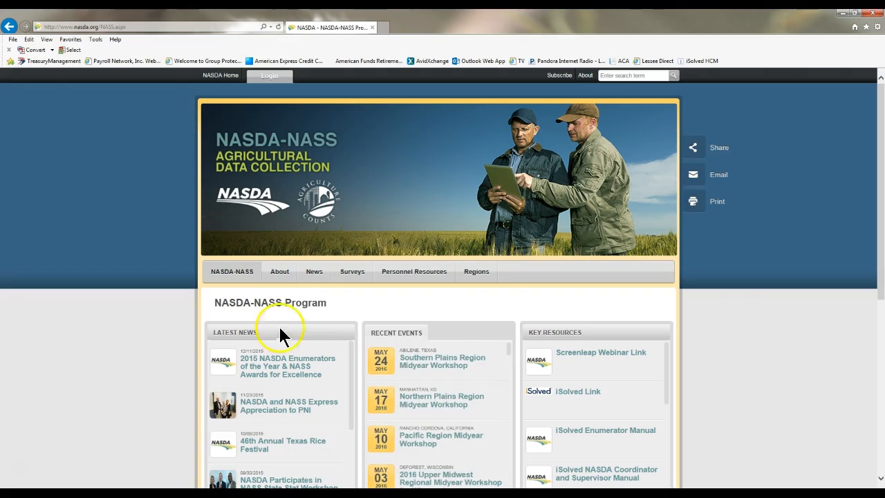
Open the iSolved sign-in page through its logo at the foot of the NASDA-NASS Program page.
click(722, 281)
scroll(723, 291, down, 3)
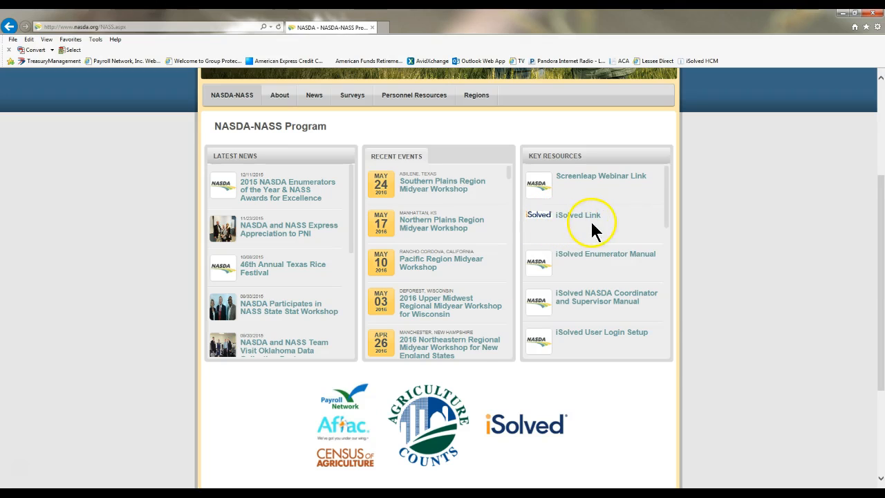
scroll(676, 353, down, 2)
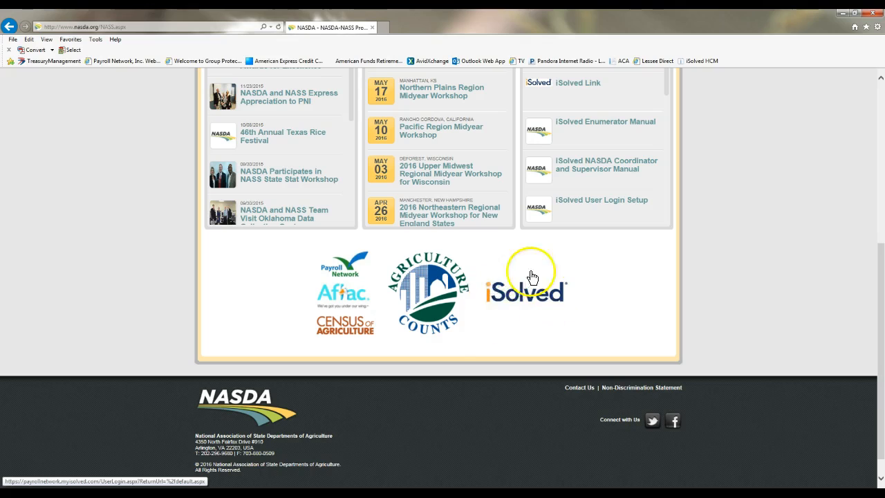
click(539, 296)
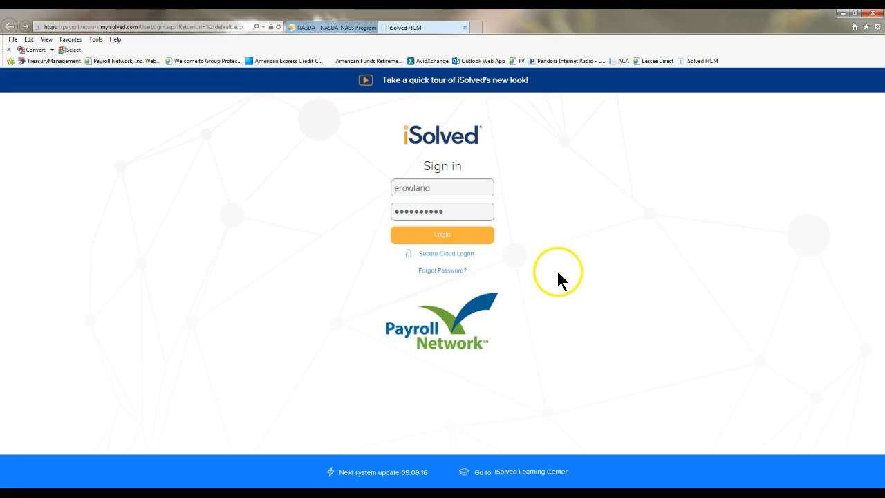
drag(341, 474, 427, 475)
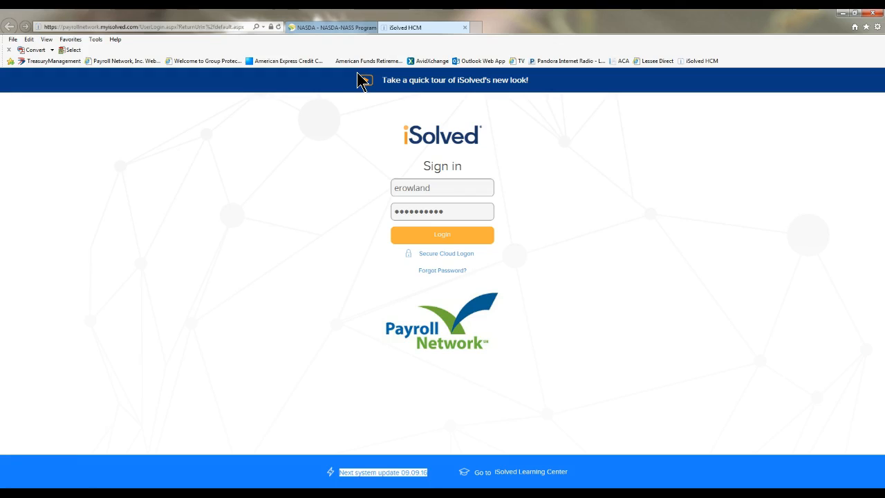
drag(419, 271, 495, 287)
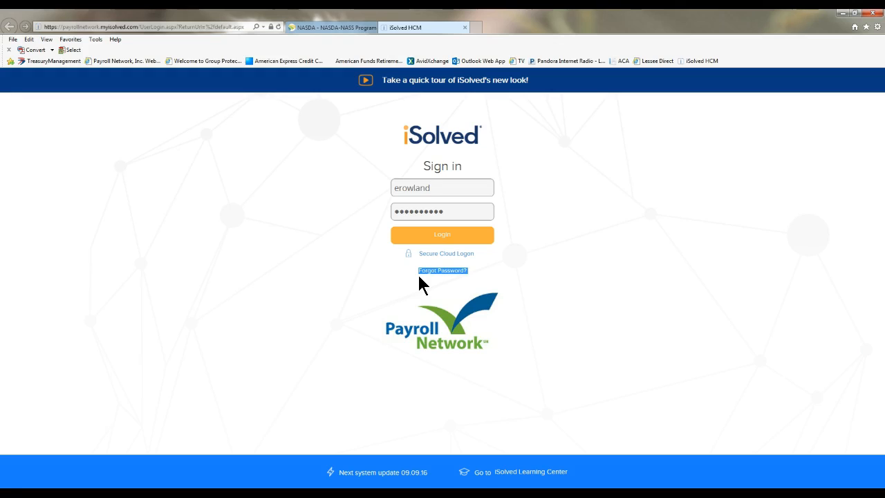
Try to sign in with the test employee's account e-mail and password.
drag(439, 191, 383, 188)
text(nasda)
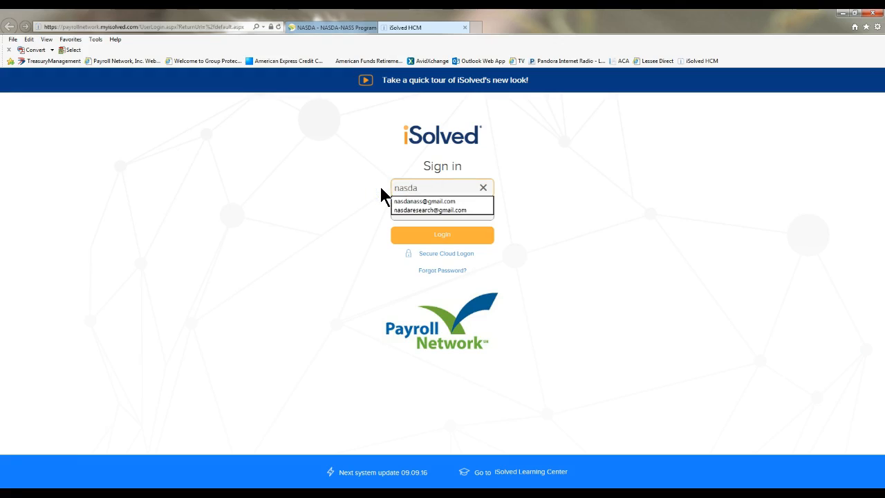
key(Down)
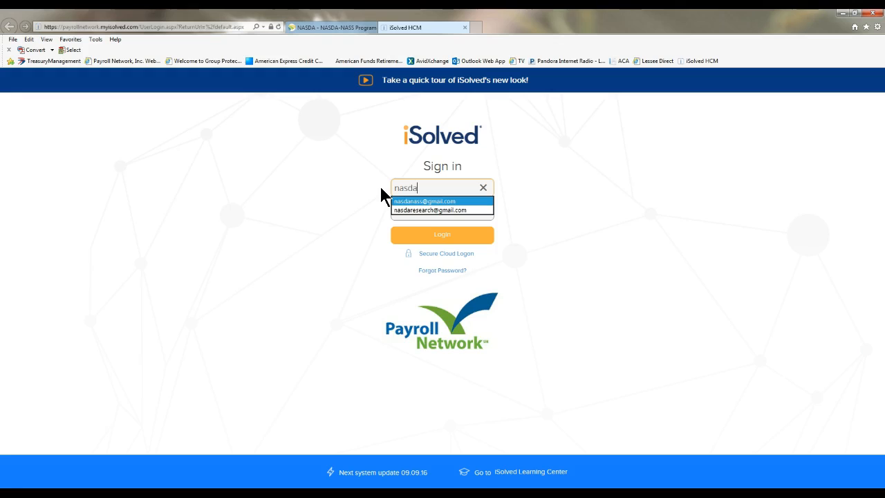
key(Return)
drag(452, 214, 383, 215)
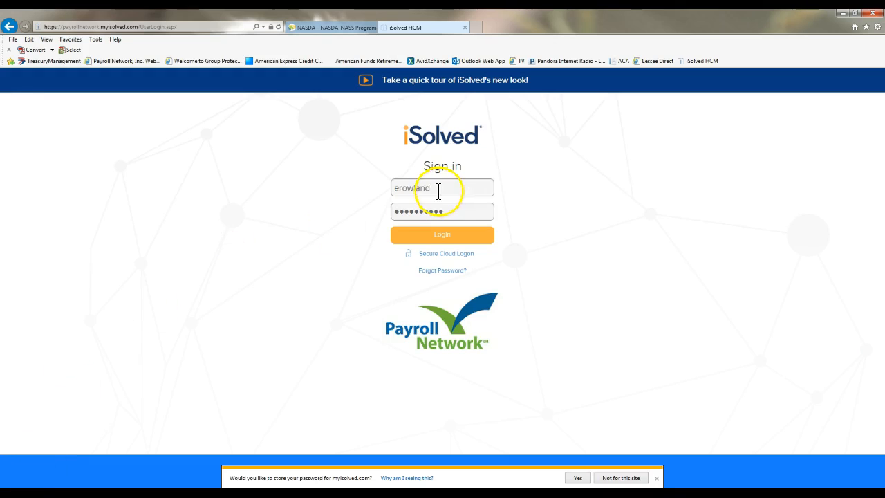
Sign in with the test employee's account e-mail and account password, and dismiss the browser's offer to store the password.
drag(438, 190, 373, 191)
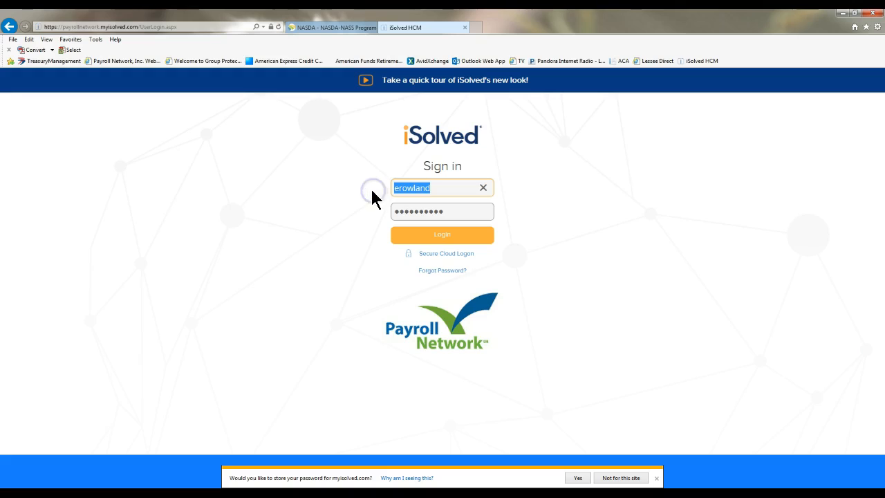
text(nasa)
key(BackSpace)
key(BackSpace)
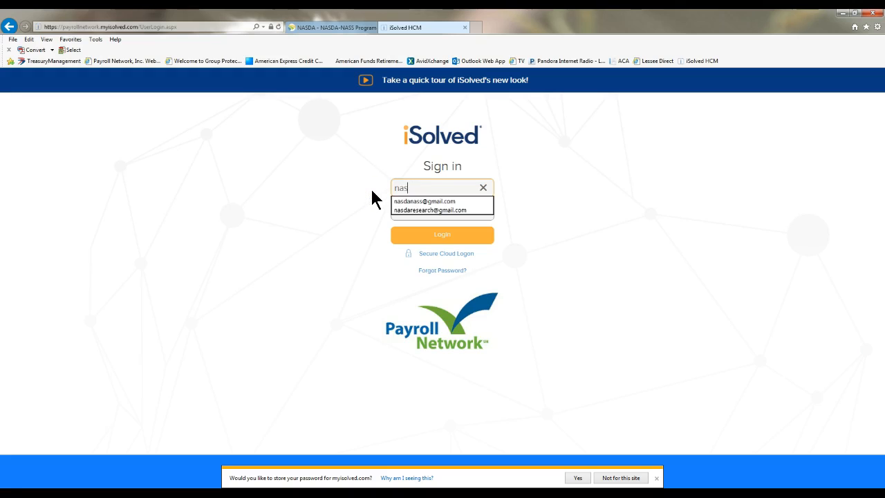
key(Down)
key(Return)
key(Tab)
text(••••••••••)
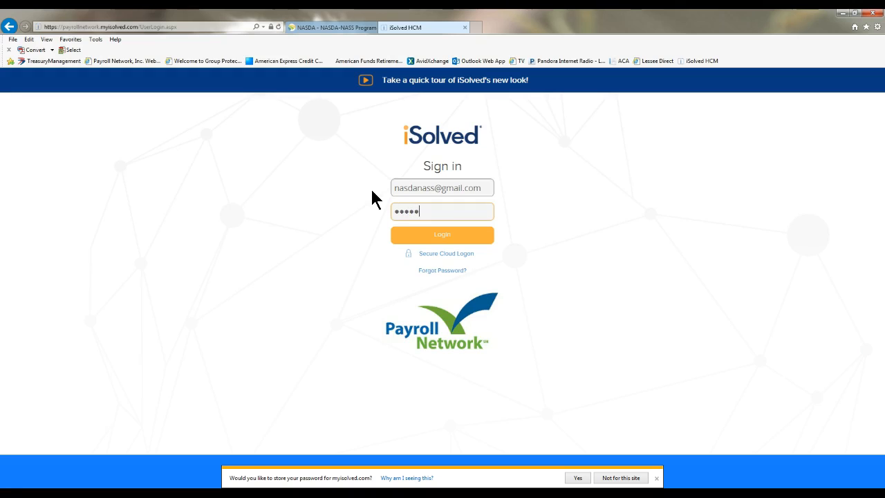
click(435, 235)
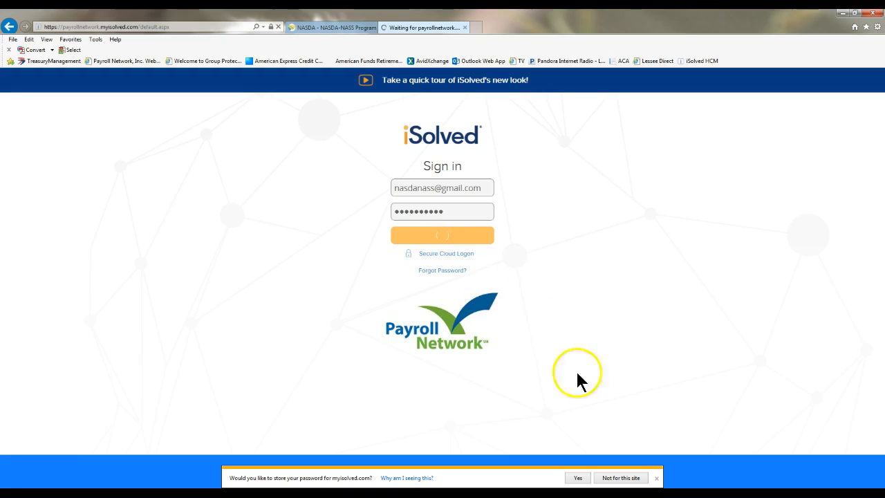
click(656, 477)
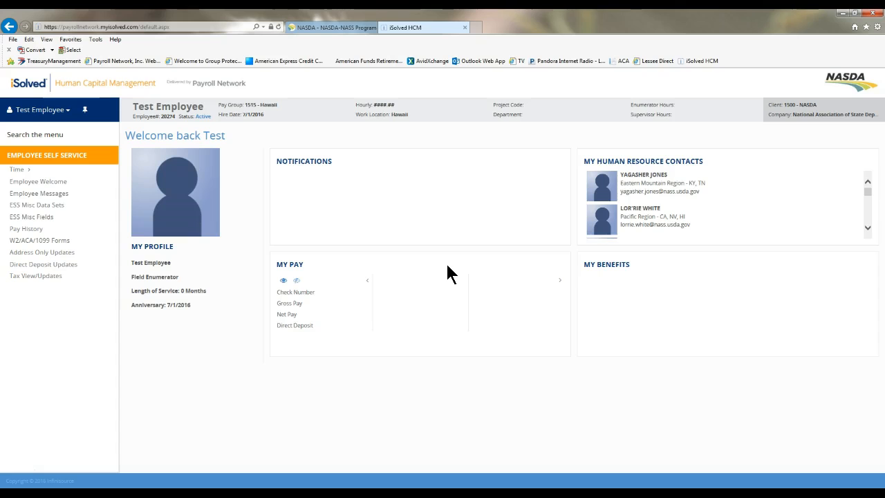
Review the My Account contact, password and security challenge question settings, and close them without saving.
click(403, 240)
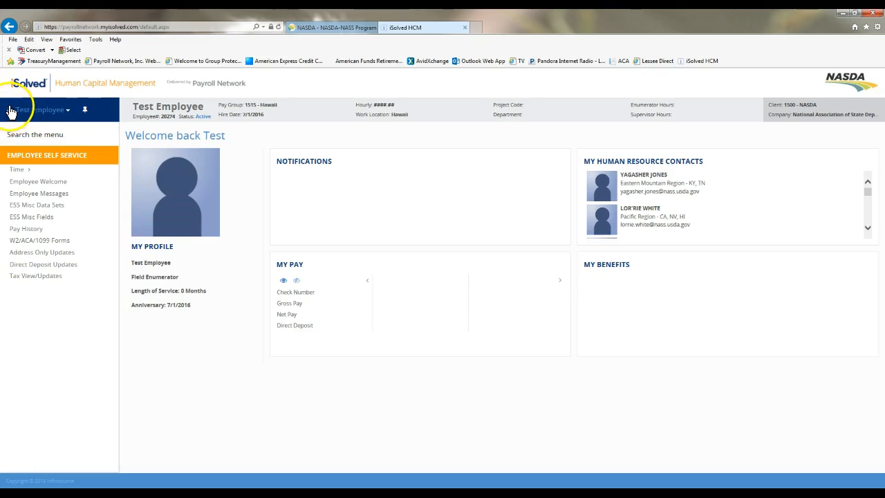
click(68, 118)
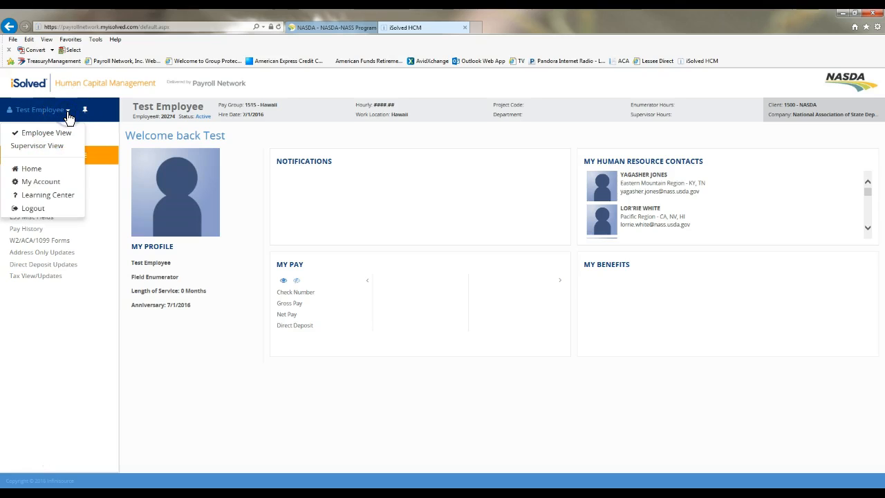
click(42, 181)
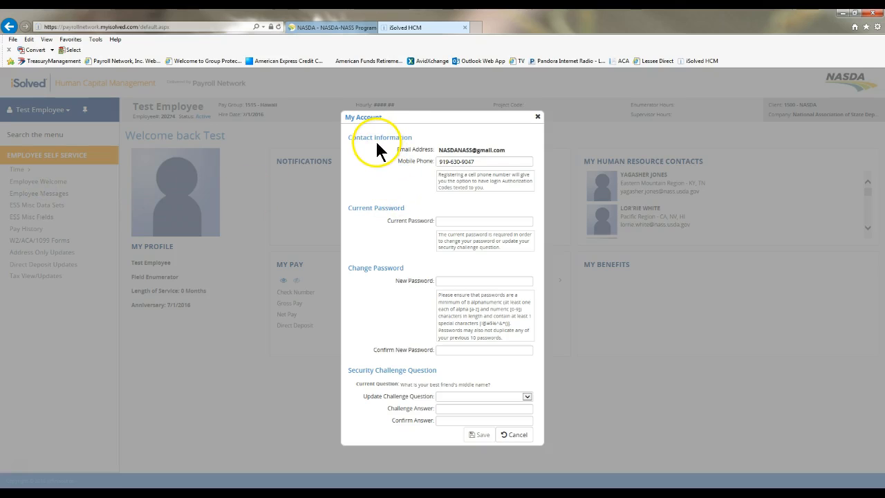
drag(399, 161, 429, 165)
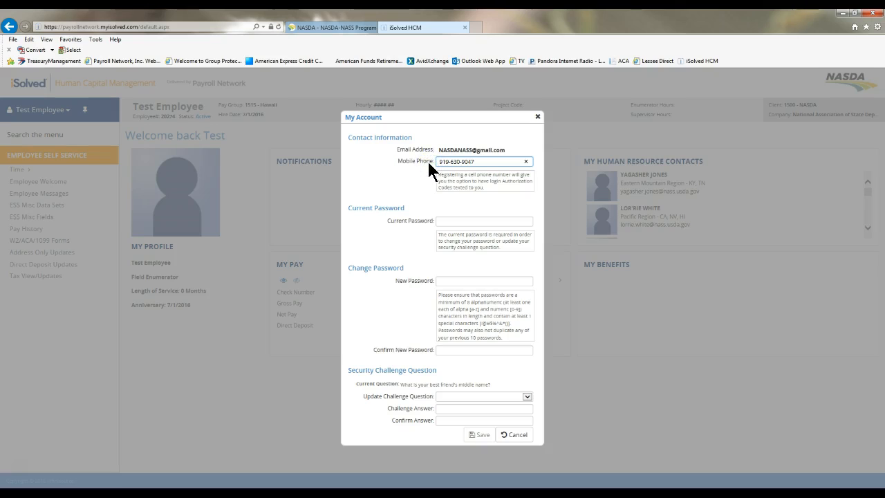
click(427, 161)
click(516, 397)
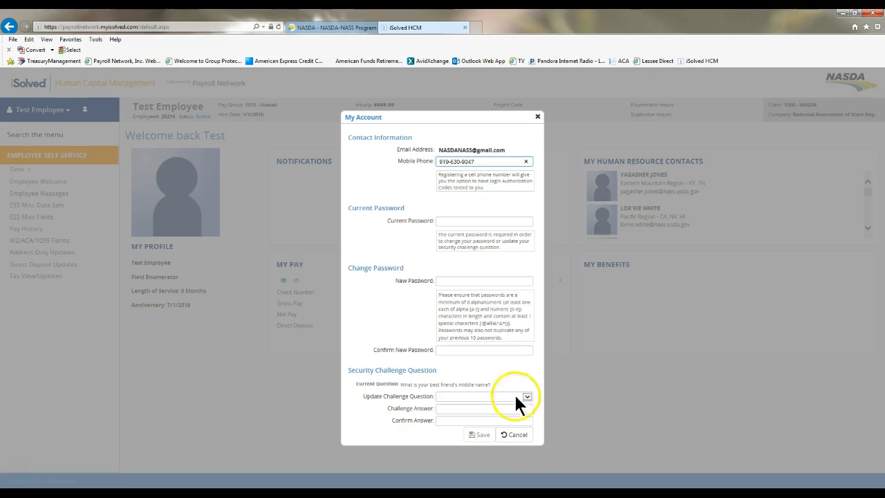
click(511, 435)
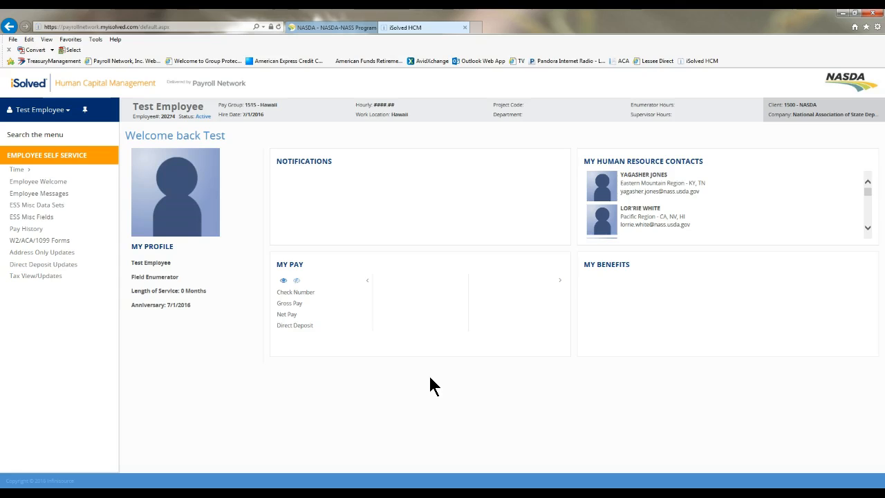
Open the employee's Time Card and switch it to edit mode.
click(146, 206)
click(19, 173)
click(19, 172)
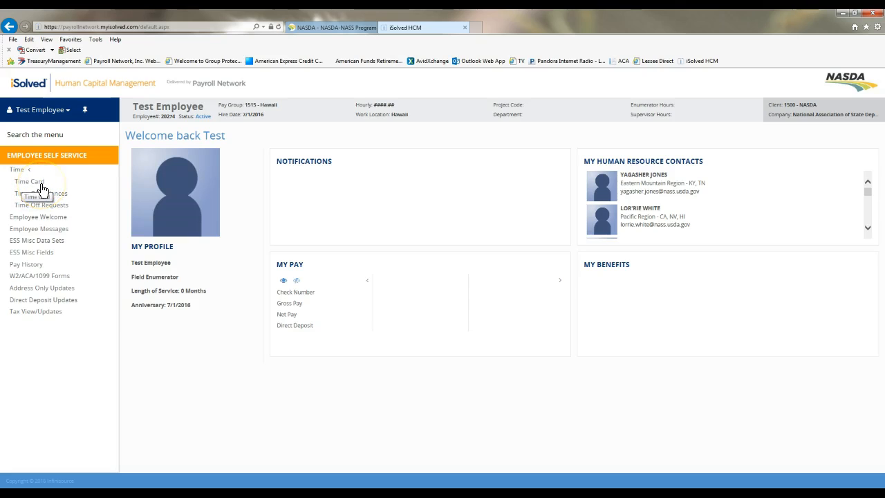
click(41, 186)
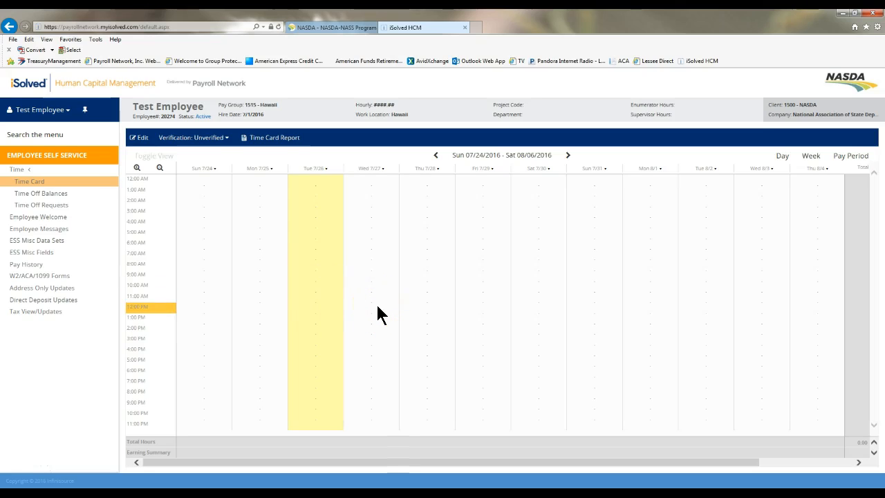
click(142, 137)
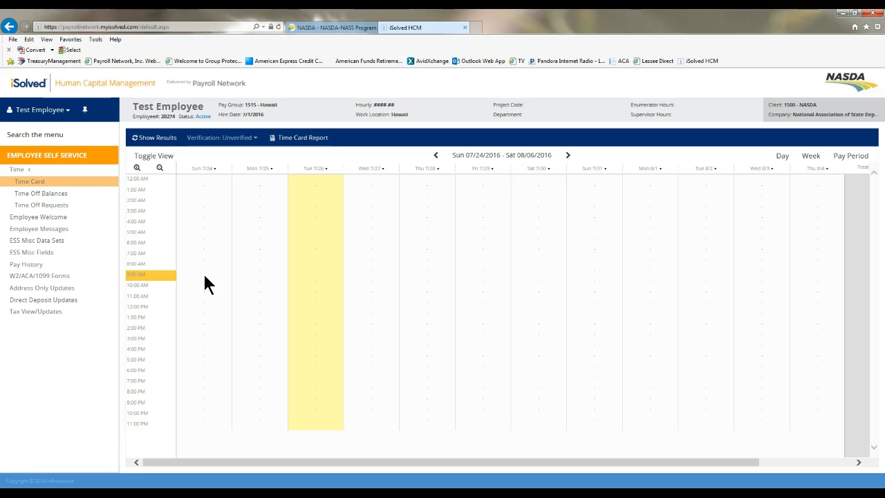
View the time card's time scale in 30-minute and 15-minute intervals, and return it to hourly intervals.
click(137, 170)
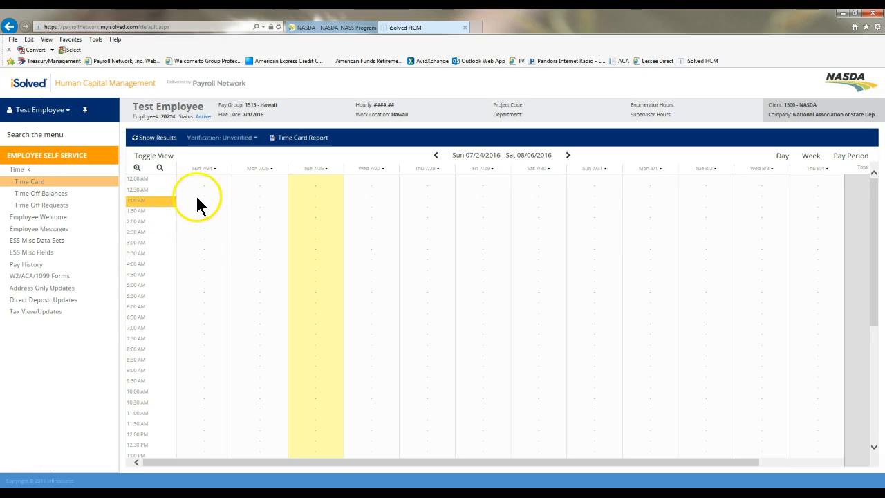
click(137, 170)
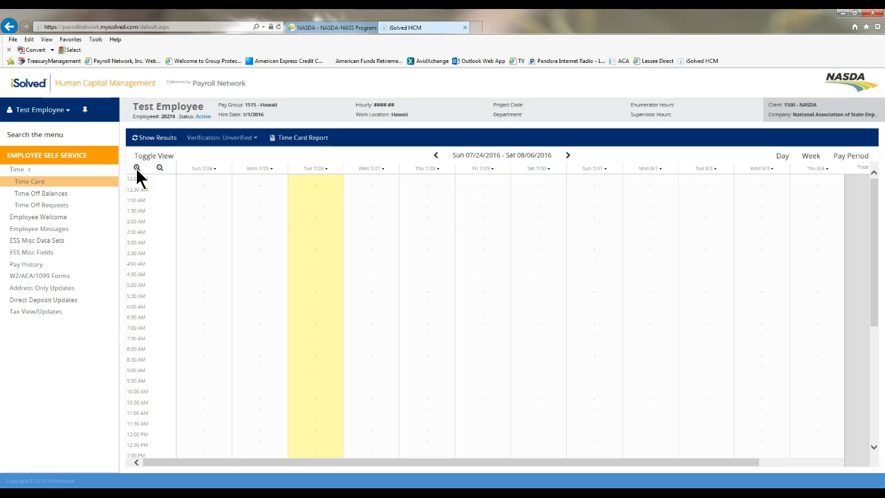
click(159, 170)
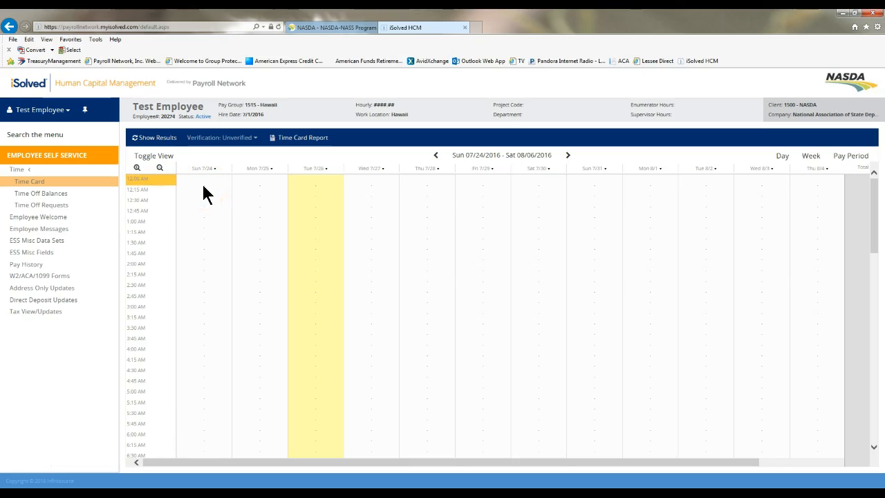
click(160, 170)
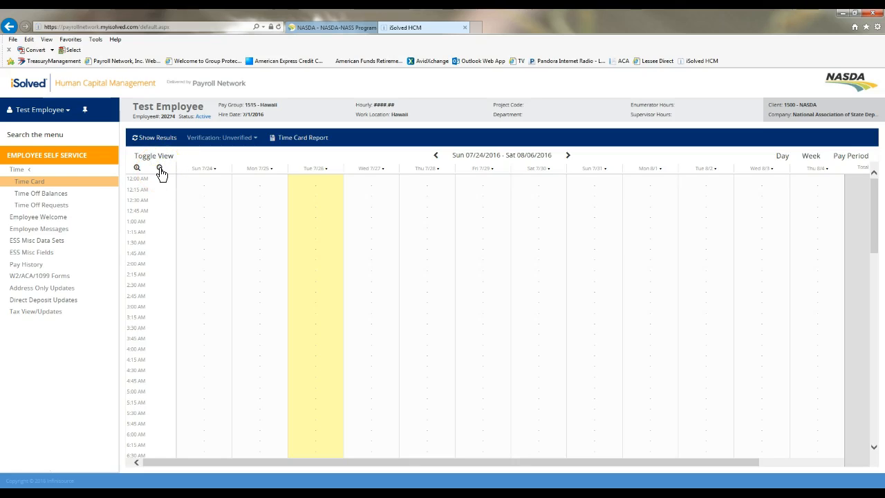
click(161, 170)
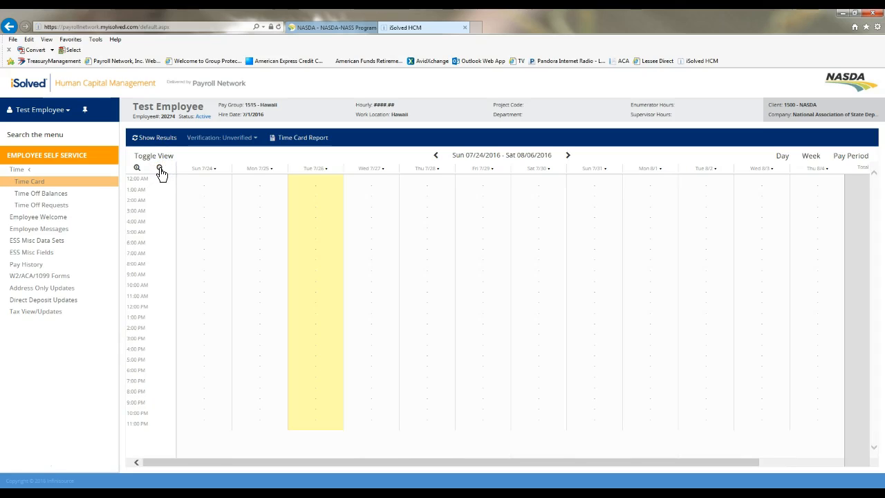
Add an Hour record on Monday 7/25 starting at 8:00 AM with a duration of 4 hours.
click(257, 272)
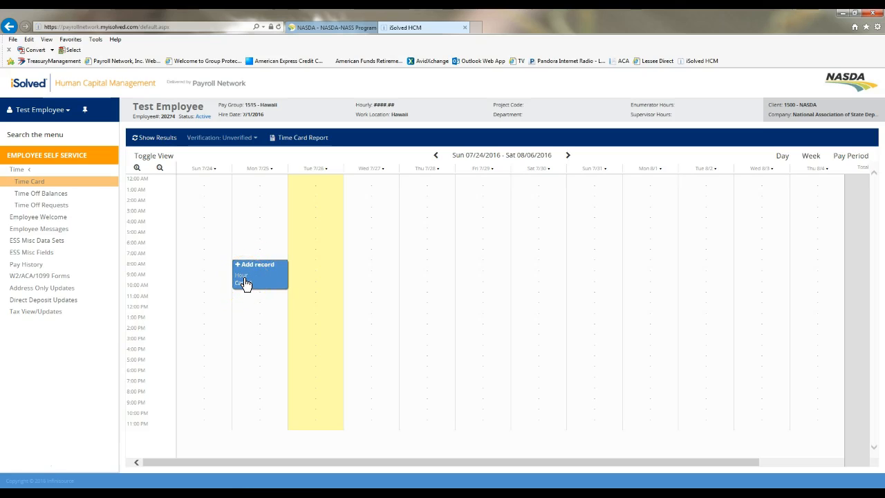
click(244, 279)
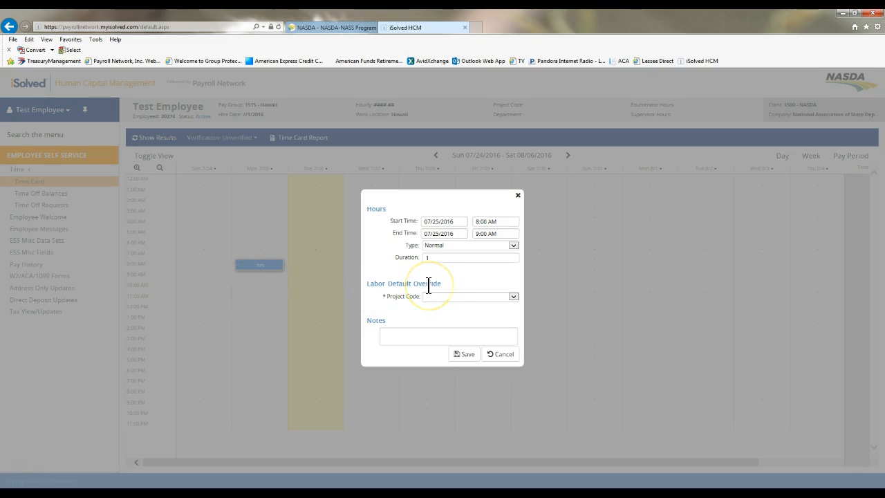
click(429, 258)
click(427, 257)
text(4)
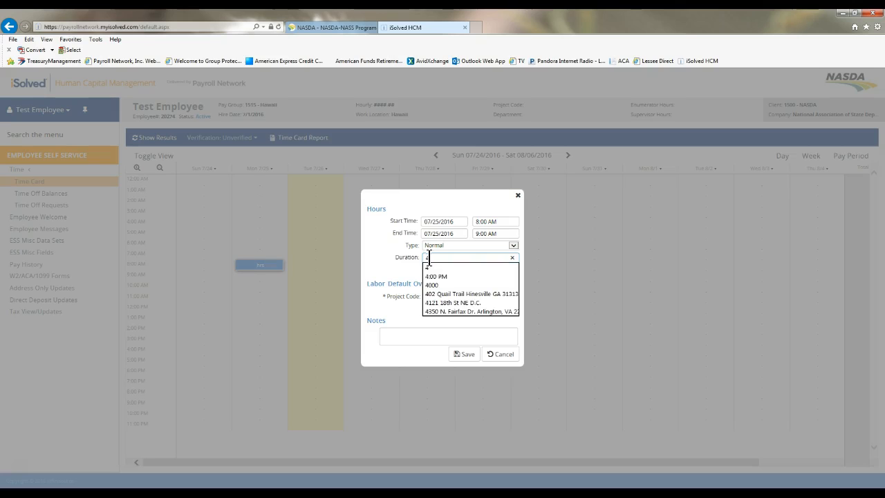
click(504, 233)
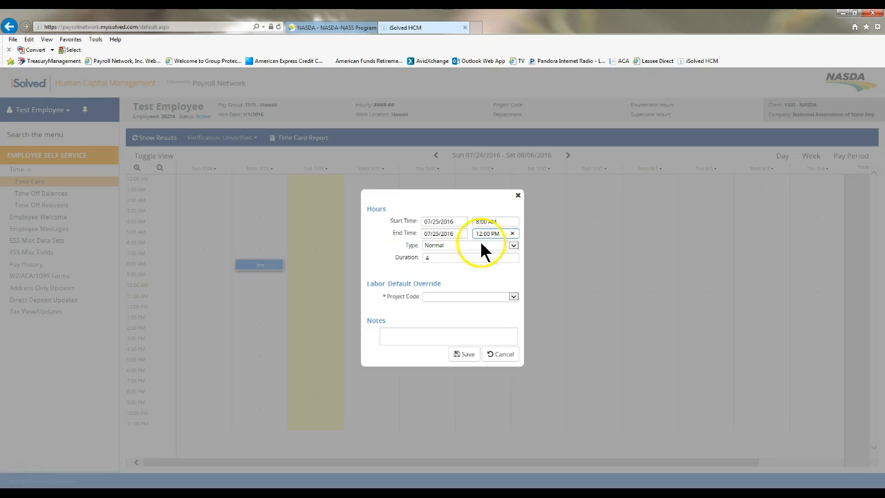
Change the hours record's duration to 6.5 hours, and replace that with .5 hours.
click(429, 259)
click(503, 233)
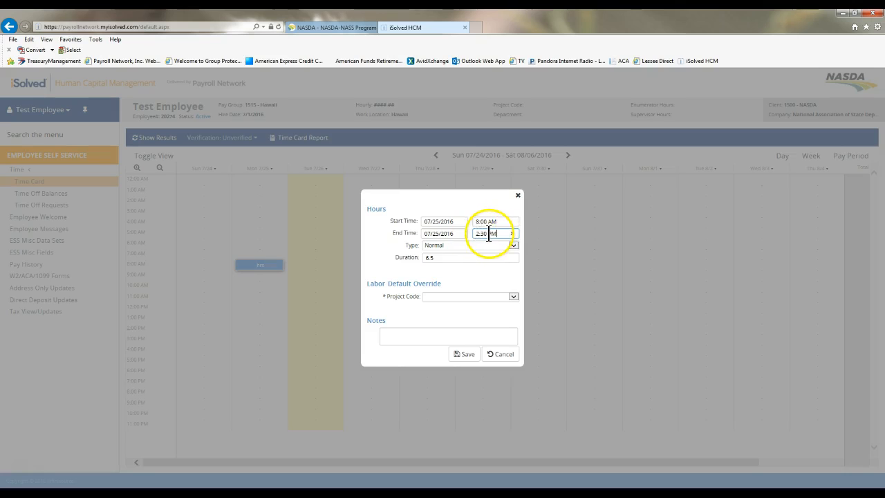
click(435, 260)
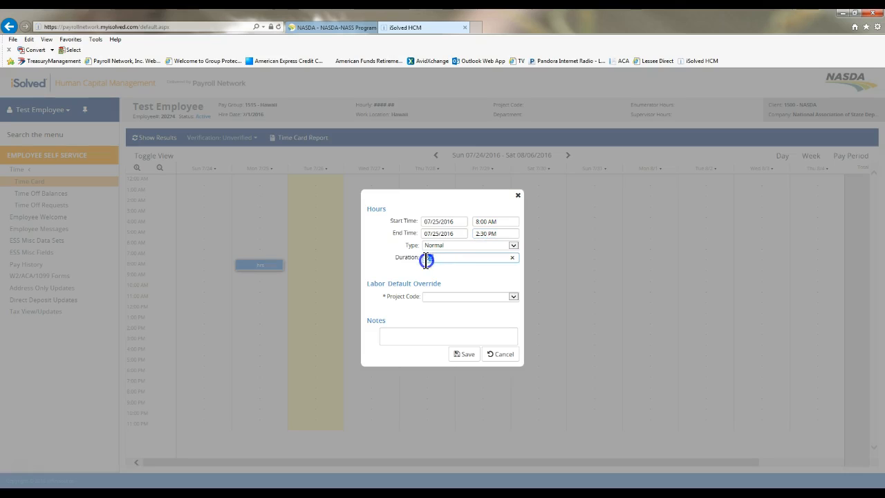
key(BackSpace)
text(.5)
click(462, 266)
click(497, 235)
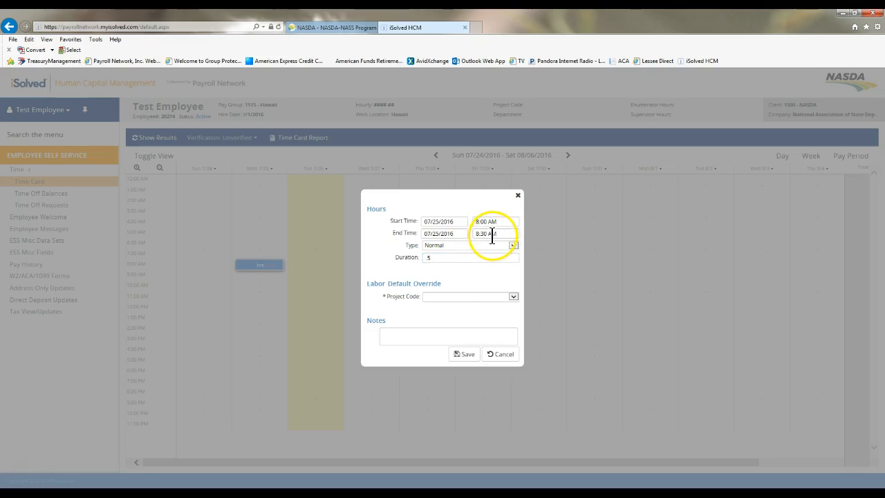
Set the duration of the Monday 7/25 hours record starting at 8:00 AM to 4 hours.
click(437, 256)
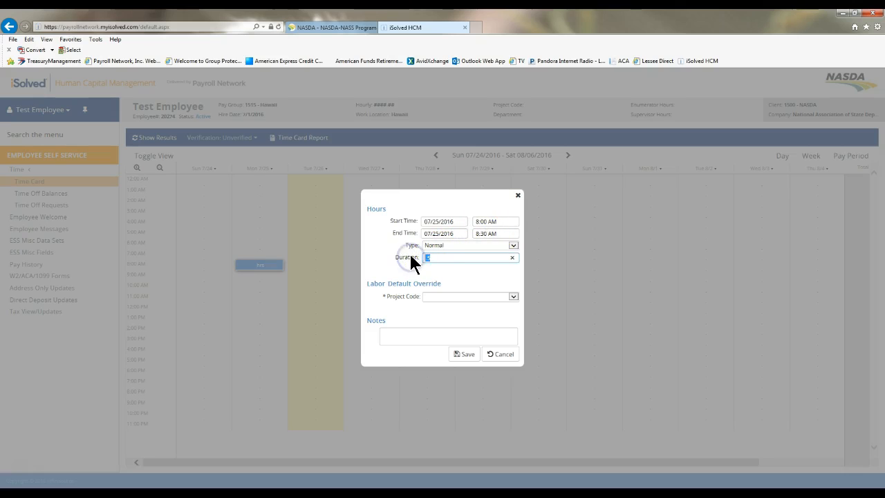
text(4)
click(409, 268)
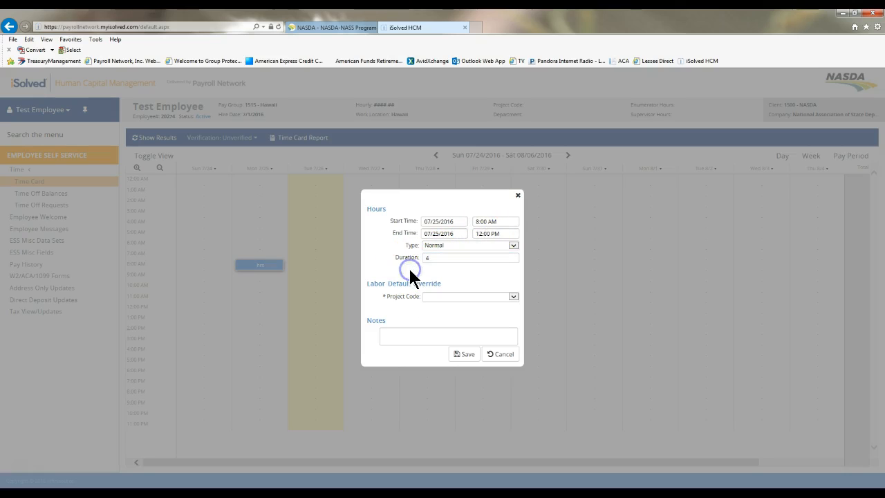
click(502, 234)
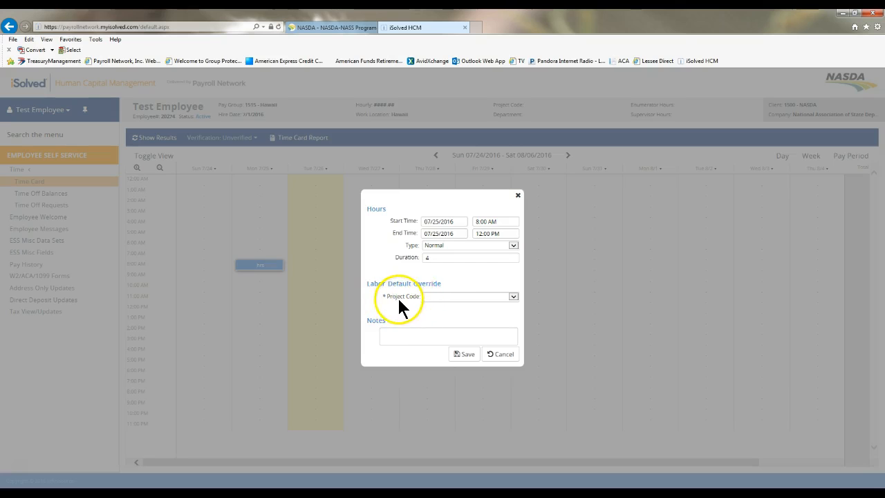
Assign project code 0124 - JUNE AREA SURVEY to the hours record and save it.
click(513, 296)
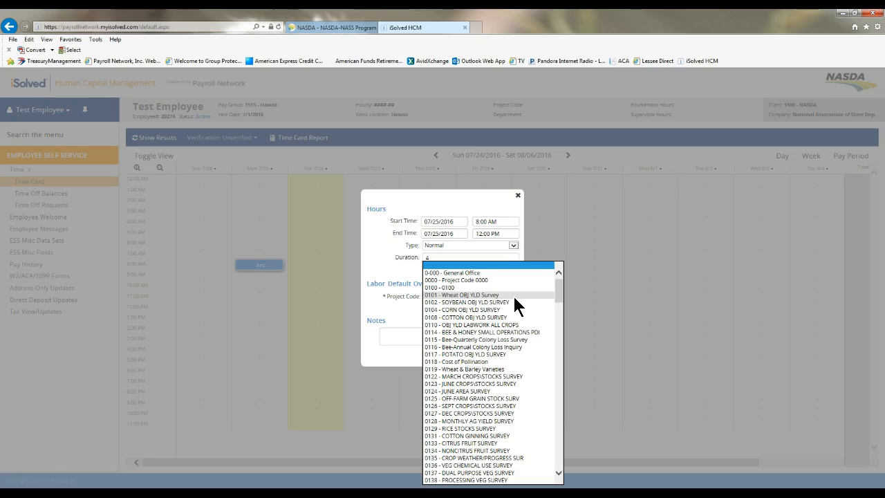
click(507, 390)
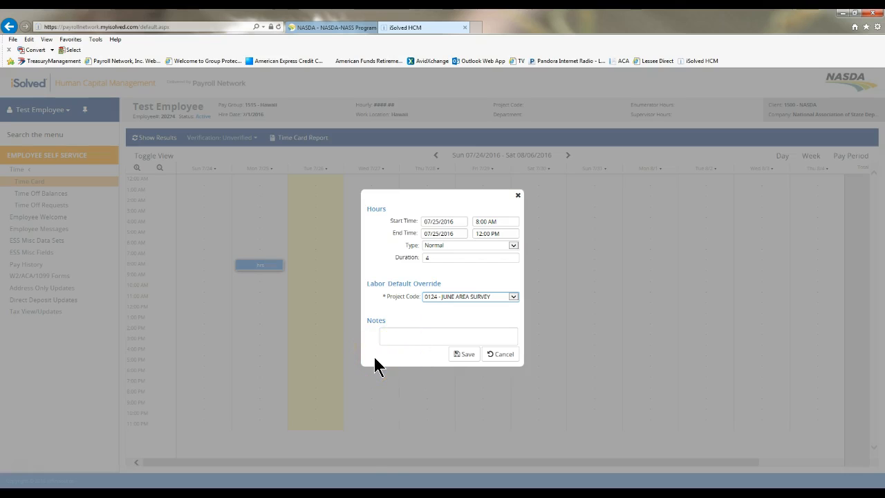
click(462, 353)
click(463, 354)
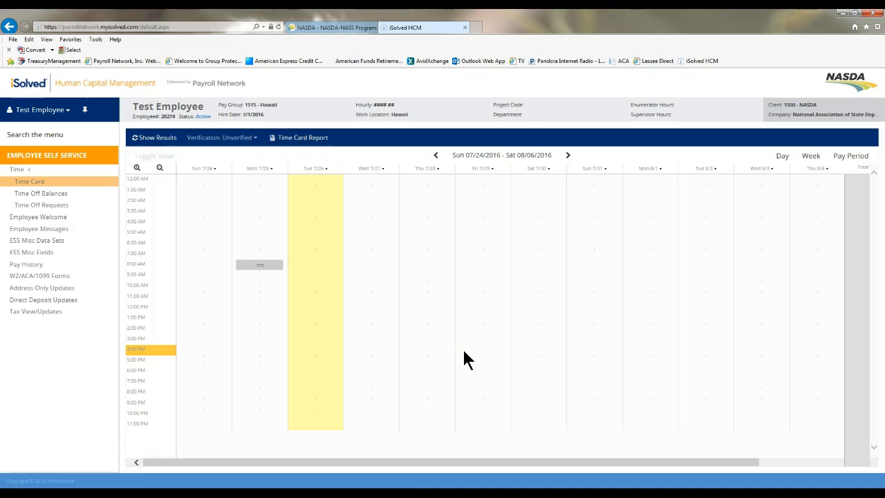
Show the time card results for the saved Monday 7/25 hours.
click(453, 309)
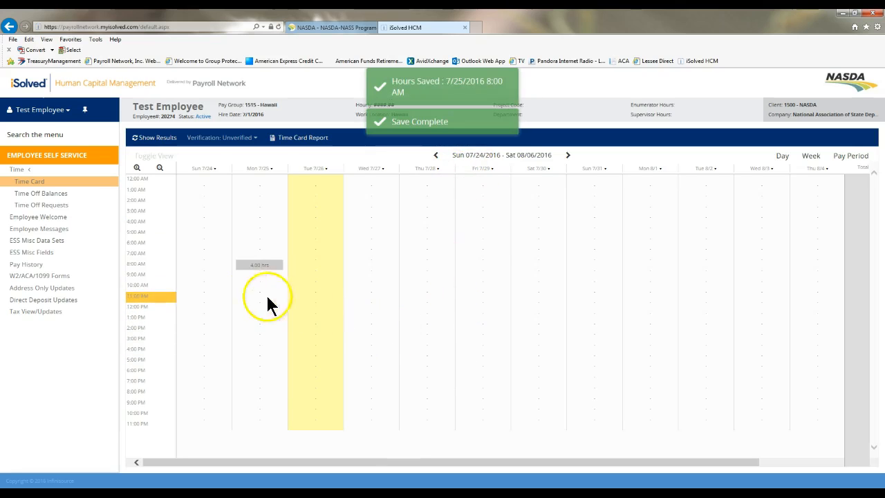
click(164, 146)
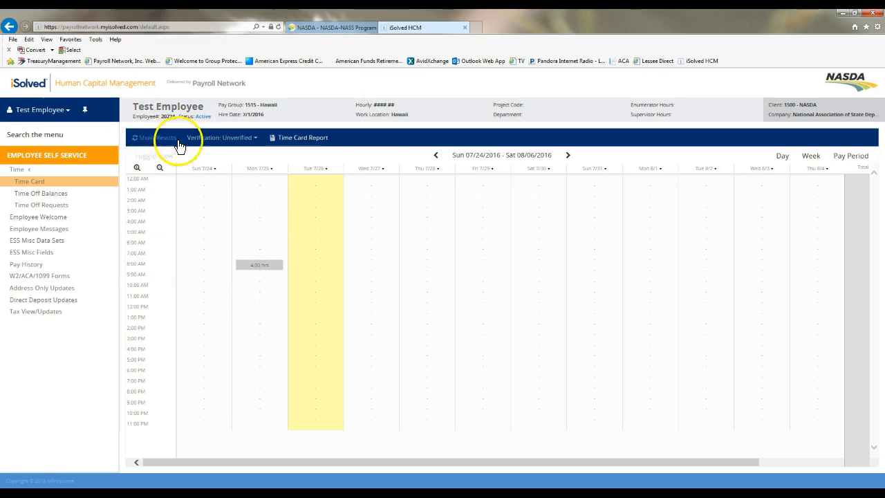
click(139, 139)
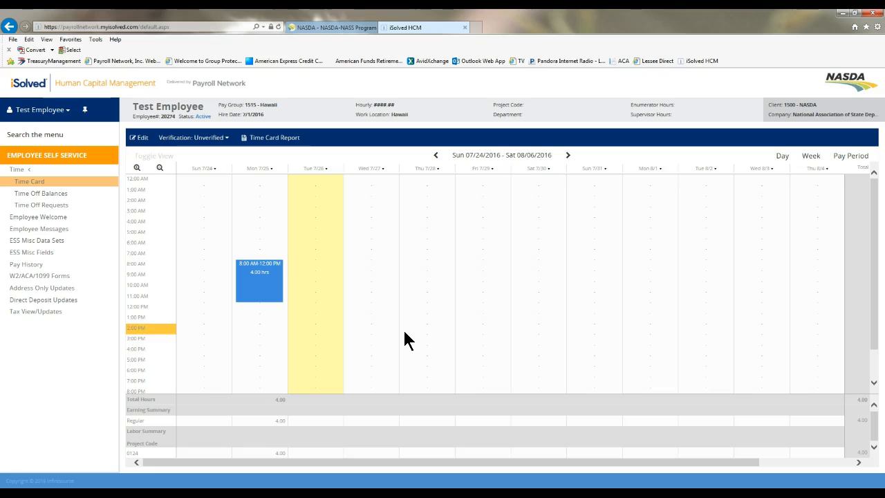
Return the time card to edit mode and add an Hour record on Monday 7/25 from 1:00 PM with a 3-hour duration.
click(144, 139)
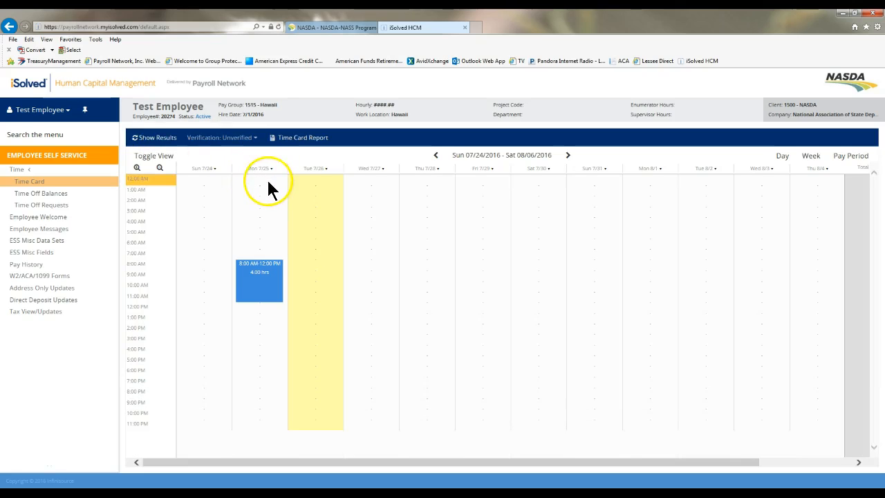
click(260, 325)
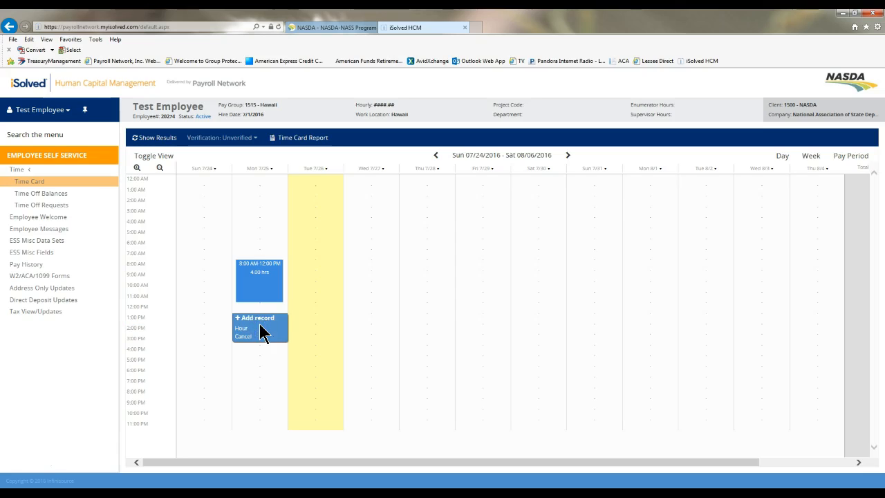
click(242, 330)
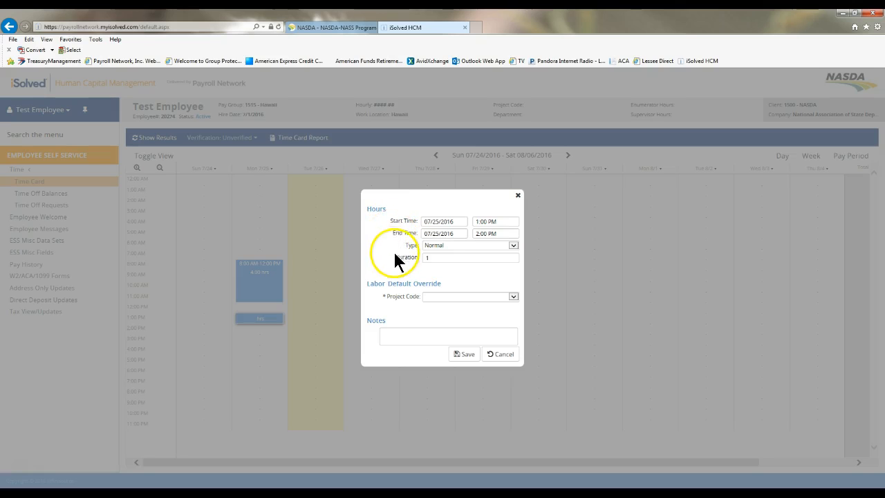
click(429, 257)
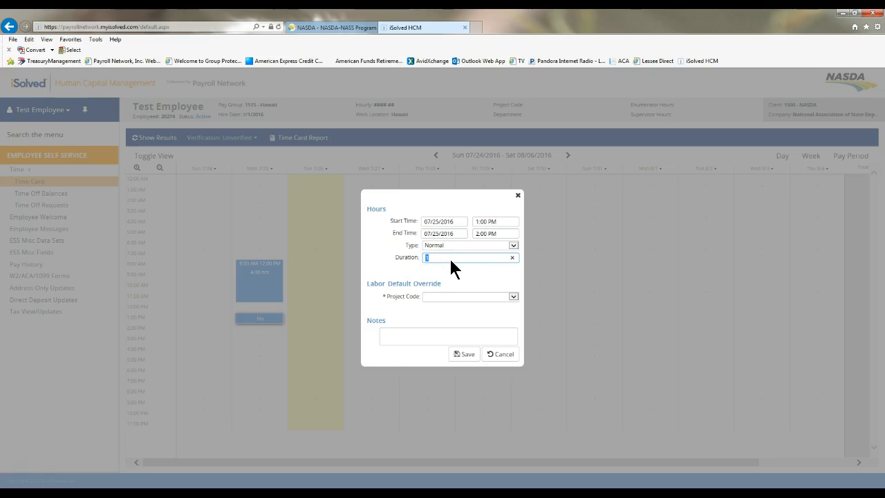
text(3)
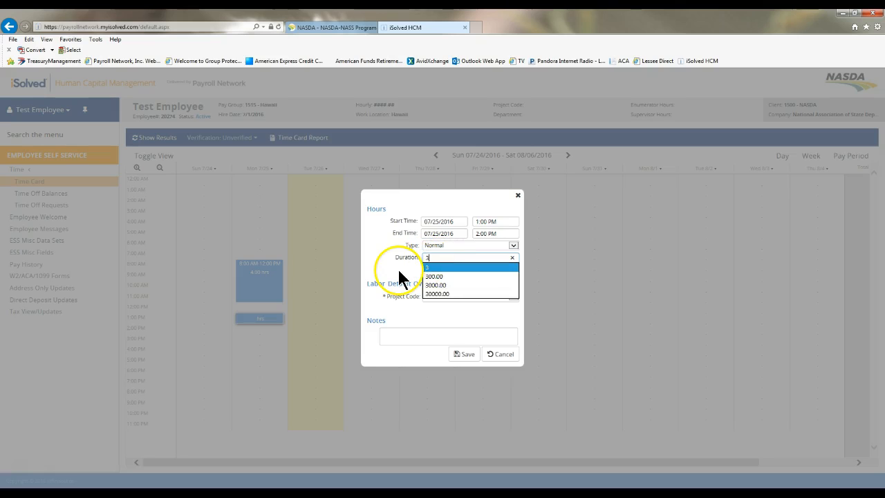
click(398, 268)
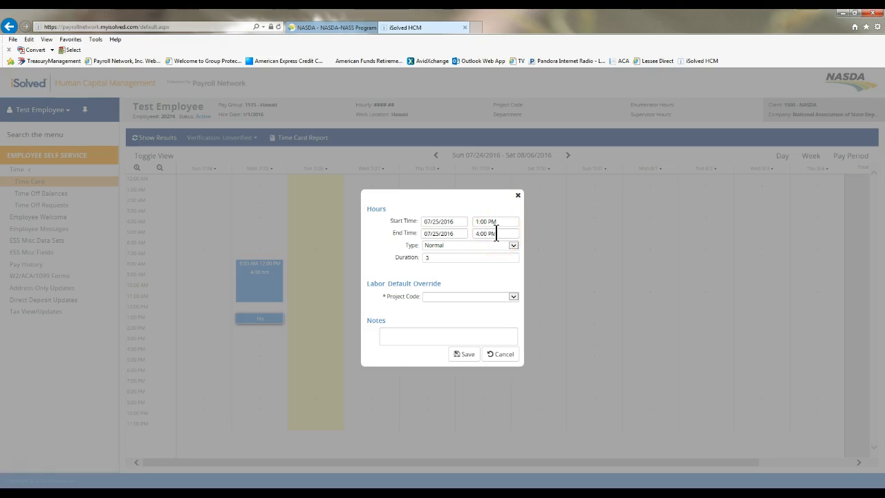
click(451, 258)
Assign project code 0108 - COTTON OBJ YLD SURVEY to the 1:00 PM hours record and save it.
click(464, 355)
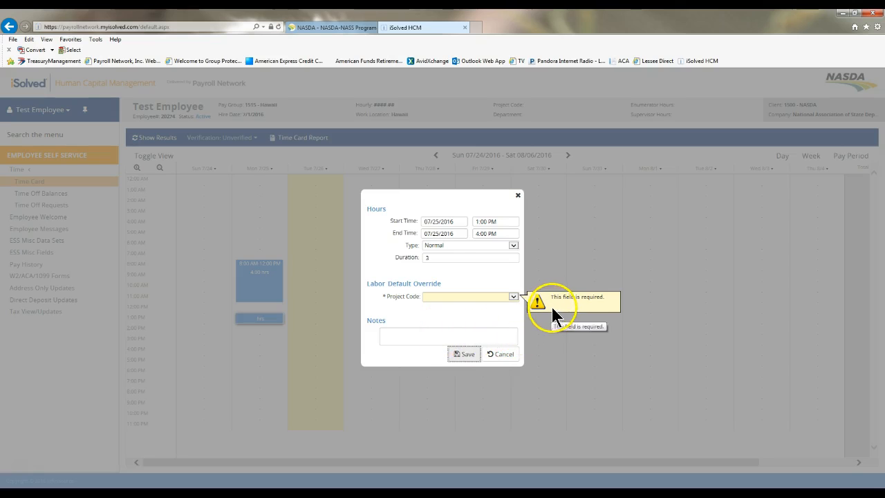
click(514, 297)
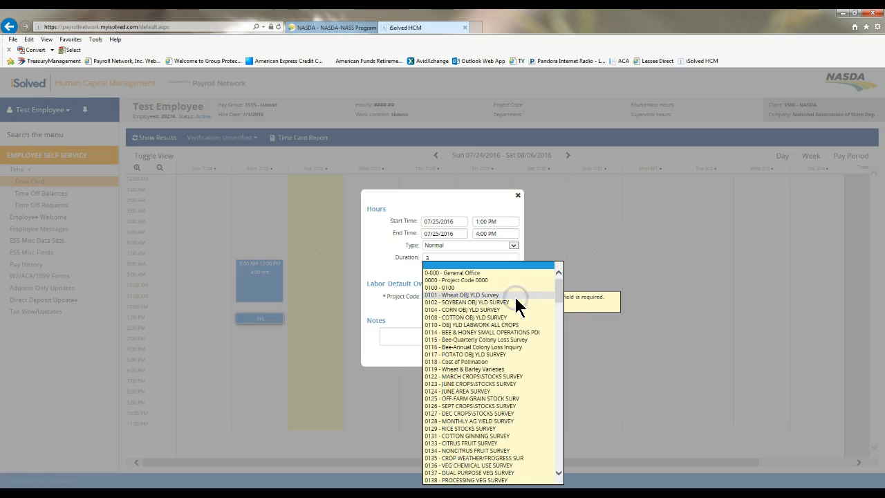
click(501, 340)
click(497, 317)
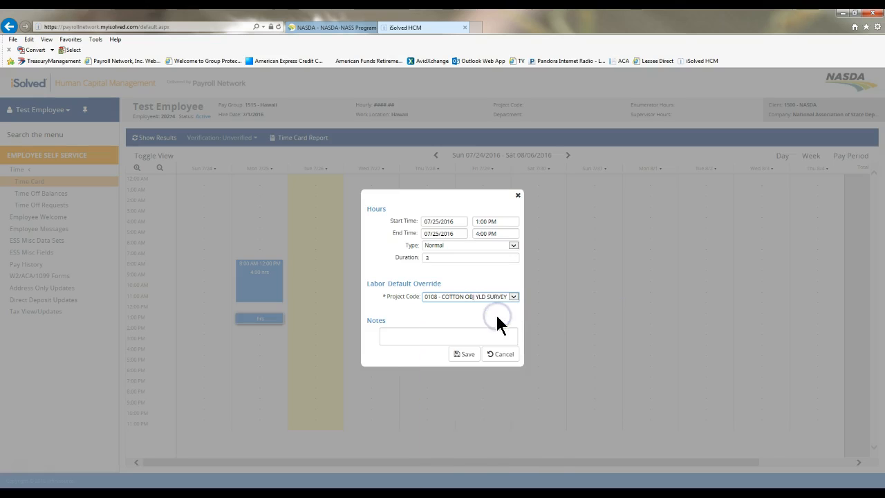
click(463, 337)
click(463, 356)
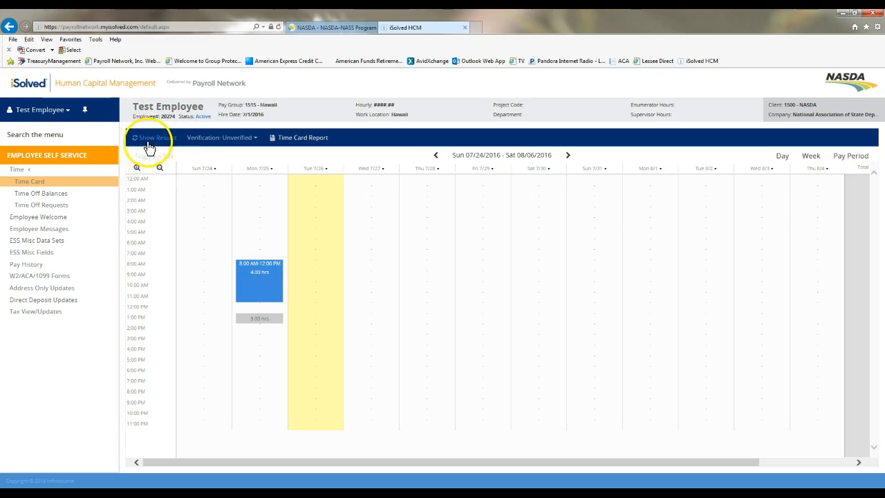
Show the time card results and examine the Total Hours, Earning Summary and Labor Summary by project code.
click(149, 139)
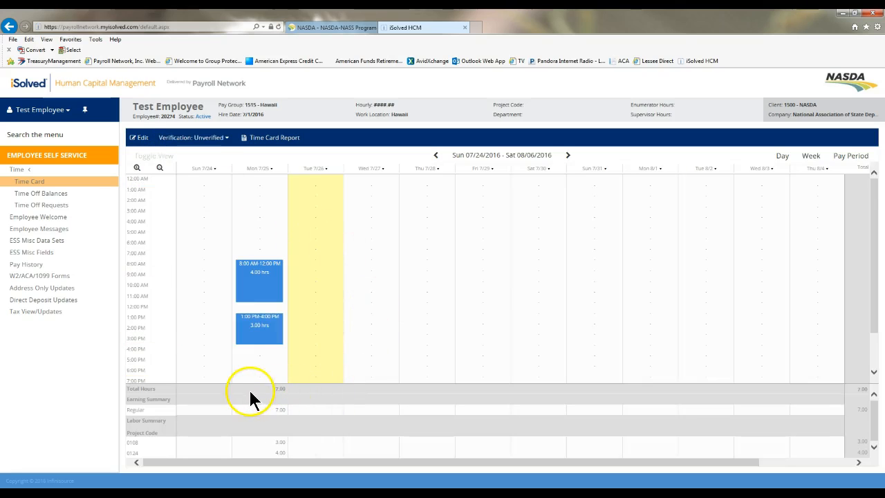
drag(127, 391, 167, 402)
drag(126, 420, 166, 426)
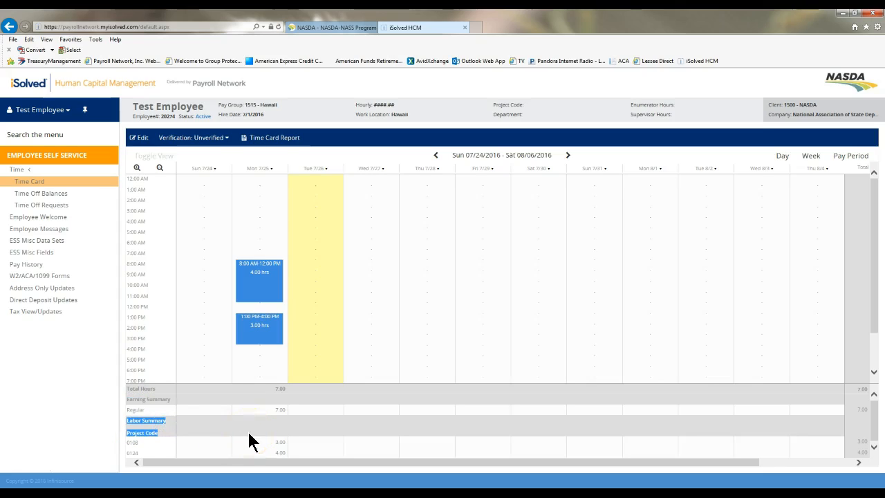
click(247, 460)
drag(247, 462, 220, 459)
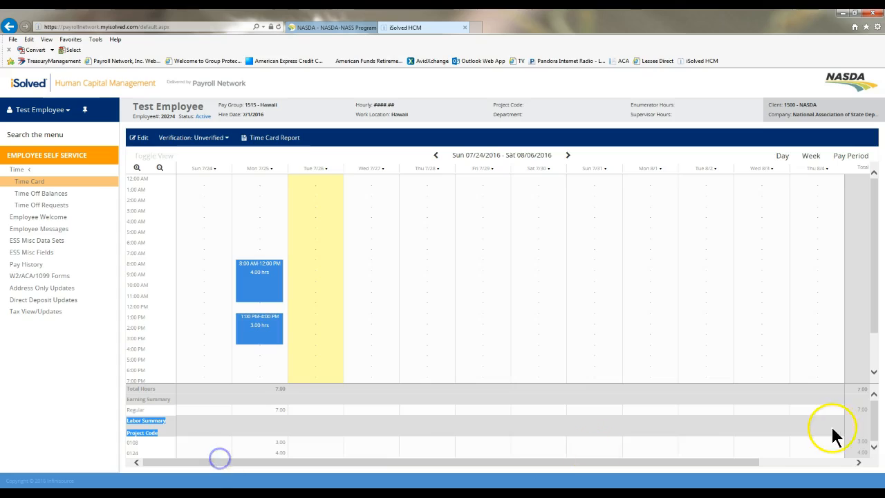
click(876, 413)
drag(876, 413, 874, 433)
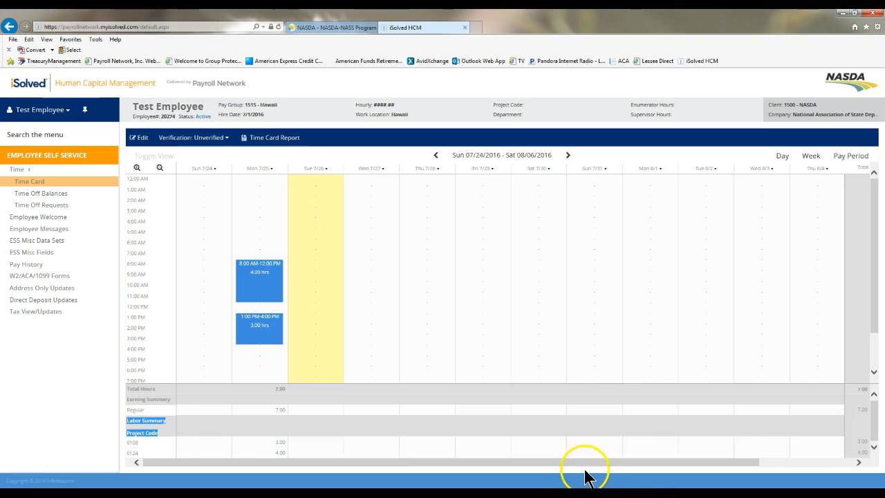
mouse_move(581, 462)
mouse_down()
mouse_move(677, 470)
mouse_move(566, 468)
mouse_up()
drag(874, 413, 872, 423)
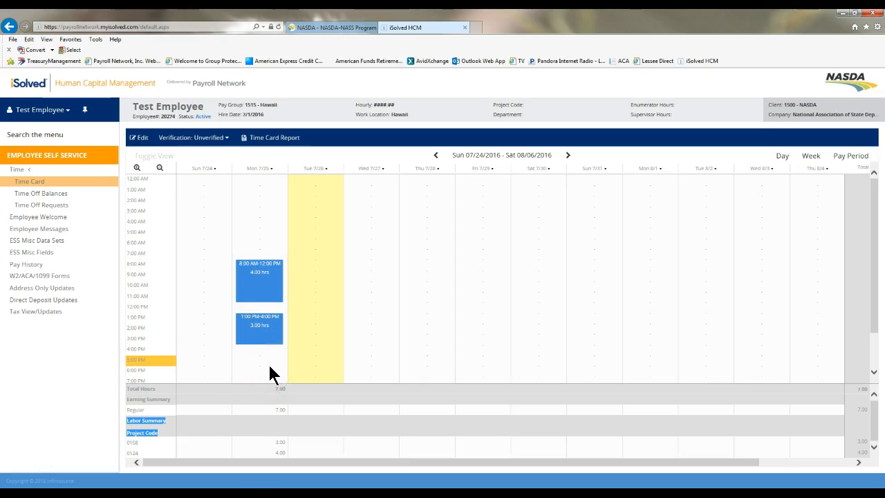
Review Monday's regular hours, the hours per project code, and the totals for the whole pay period.
click(269, 405)
double_click(277, 409)
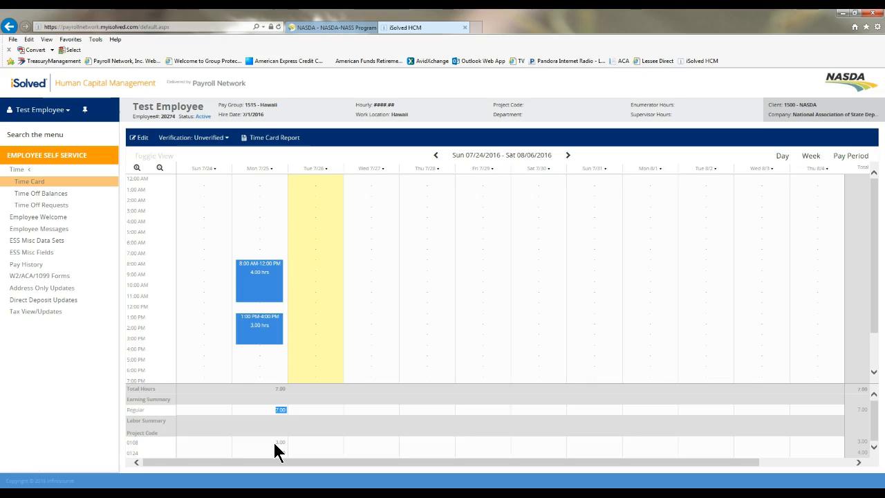
drag(274, 443, 286, 444)
drag(274, 452, 286, 453)
click(296, 460)
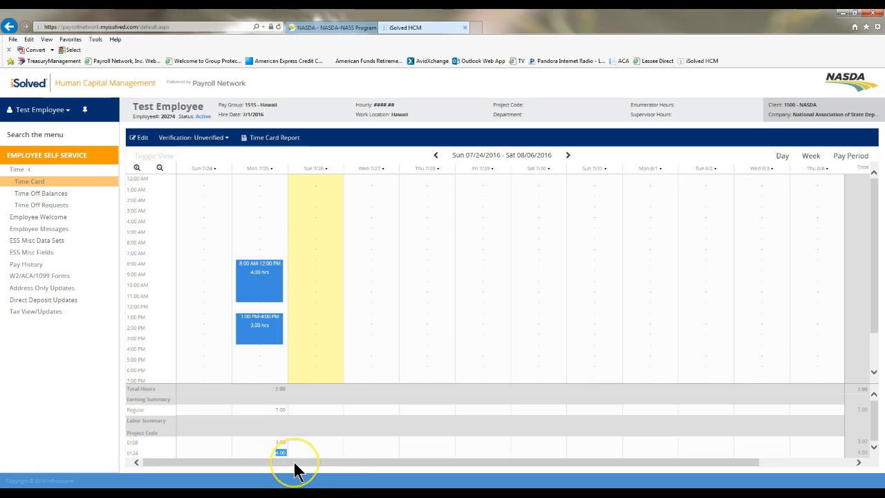
drag(294, 463, 407, 467)
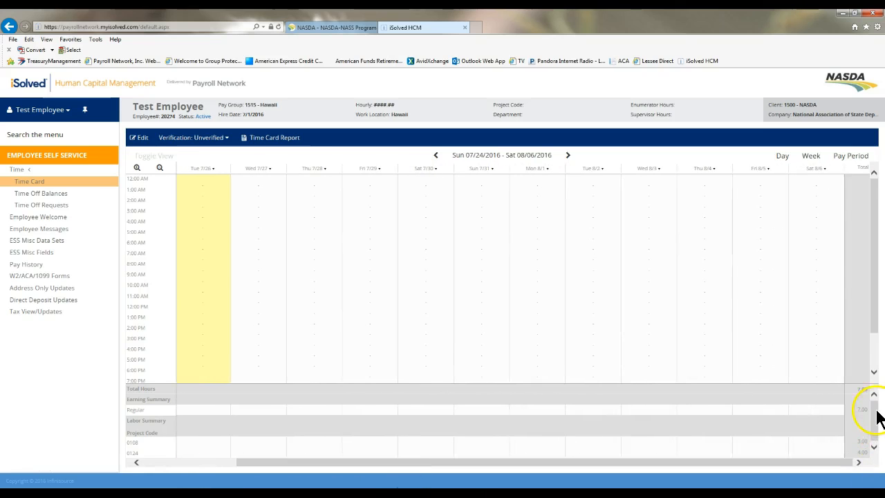
drag(858, 409, 868, 409)
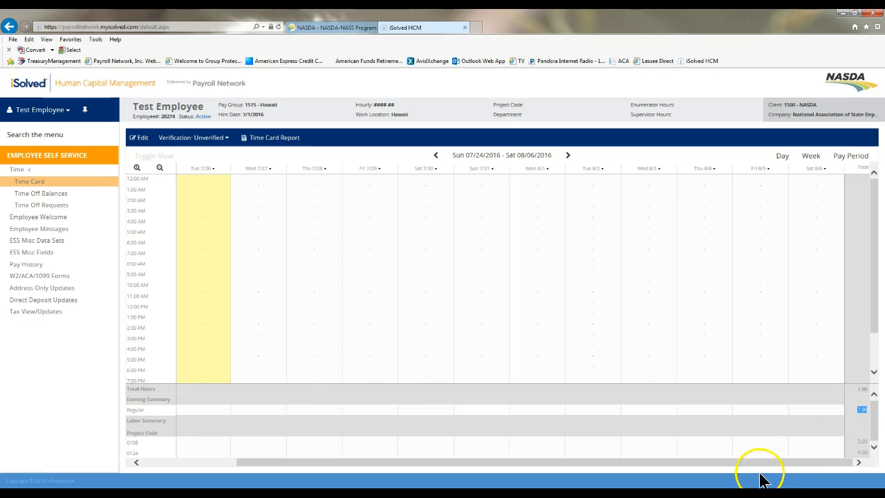
drag(760, 465, 664, 474)
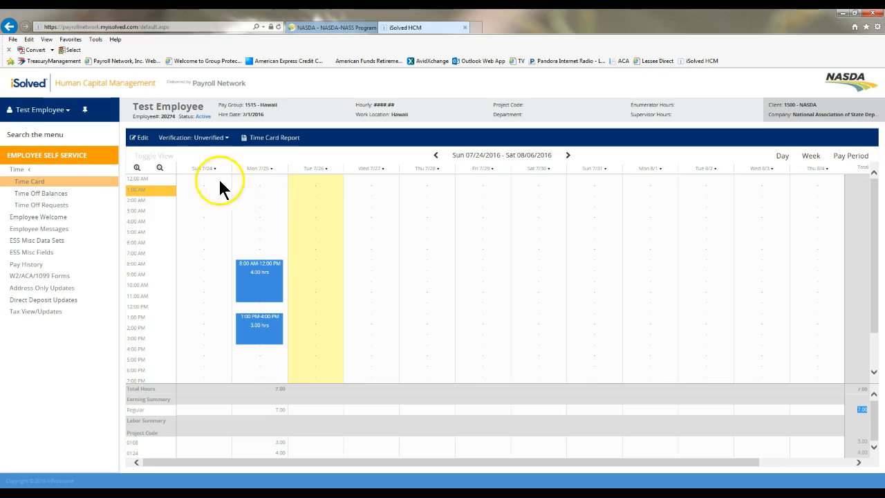
Return the time card to edit mode and switch it from the calendar to the row-by-row grid view.
click(140, 143)
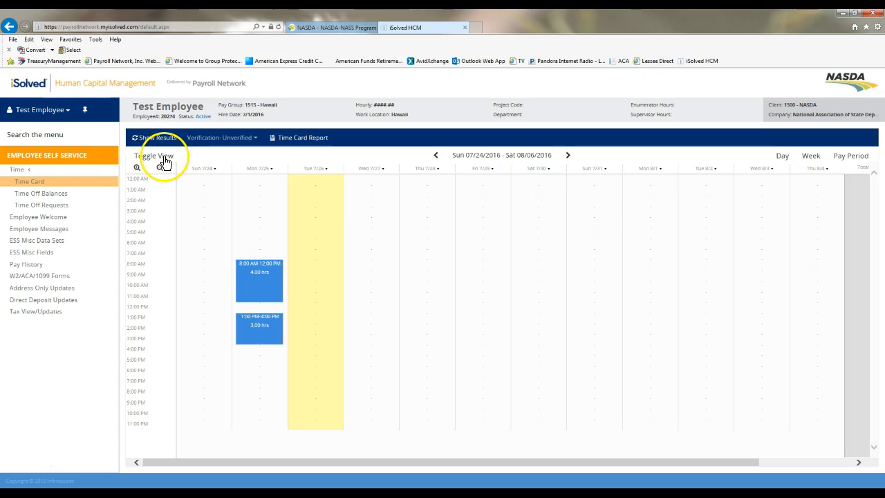
click(164, 162)
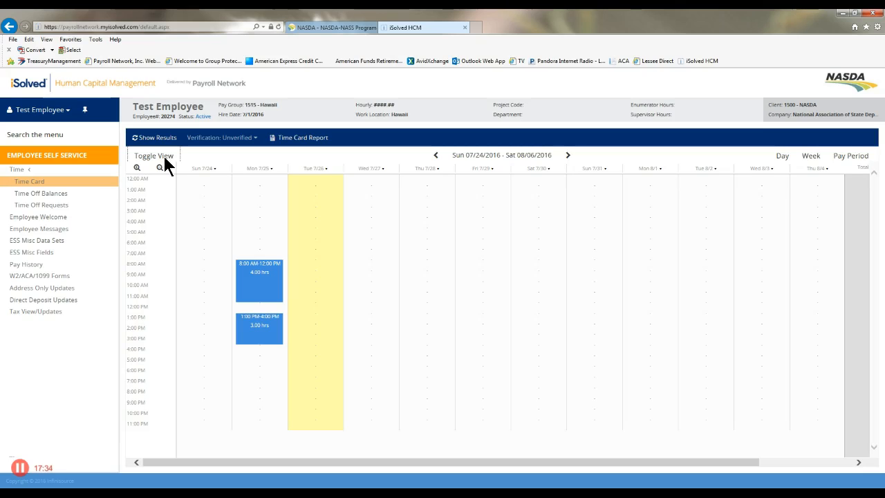
click(165, 162)
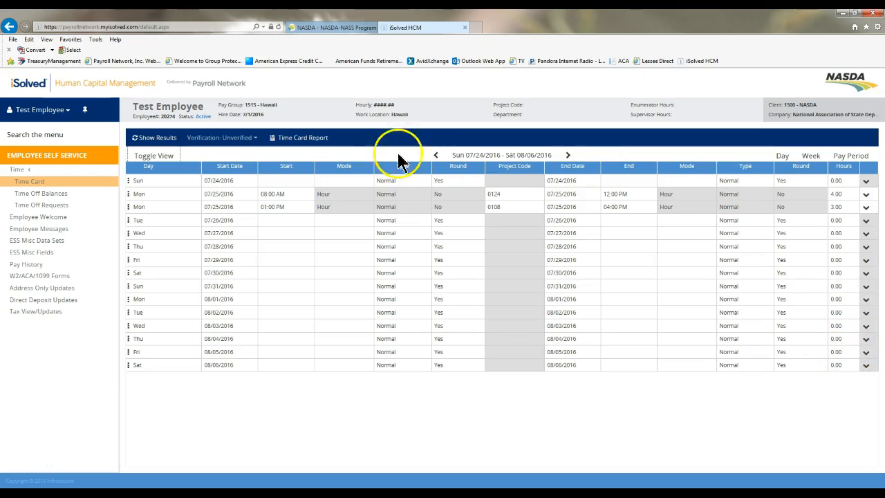
Enter a 6:00 AM start time for Tuesday 07/26/2016 and set its mode to Hour.
click(270, 220)
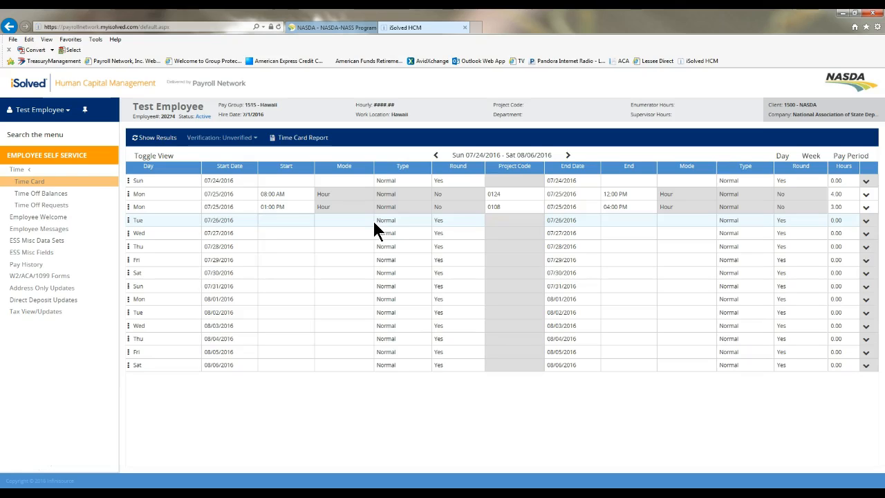
text(6:00 AM)
click(367, 221)
click(367, 221)
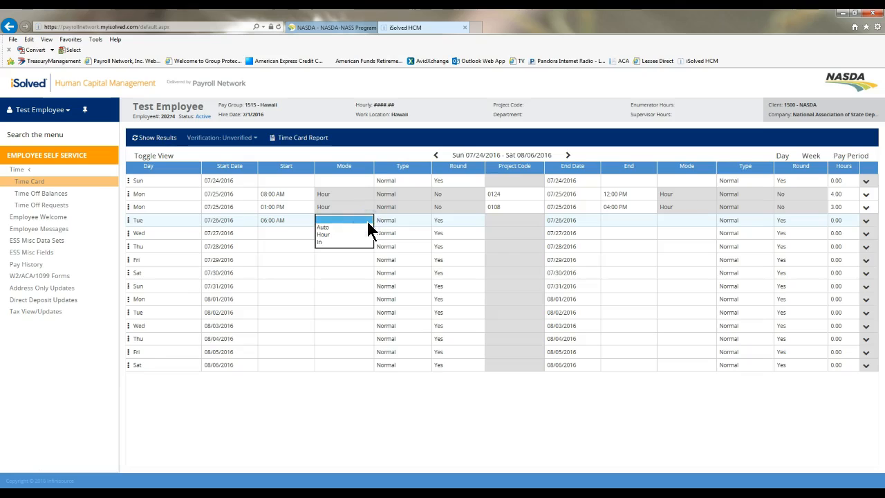
click(363, 234)
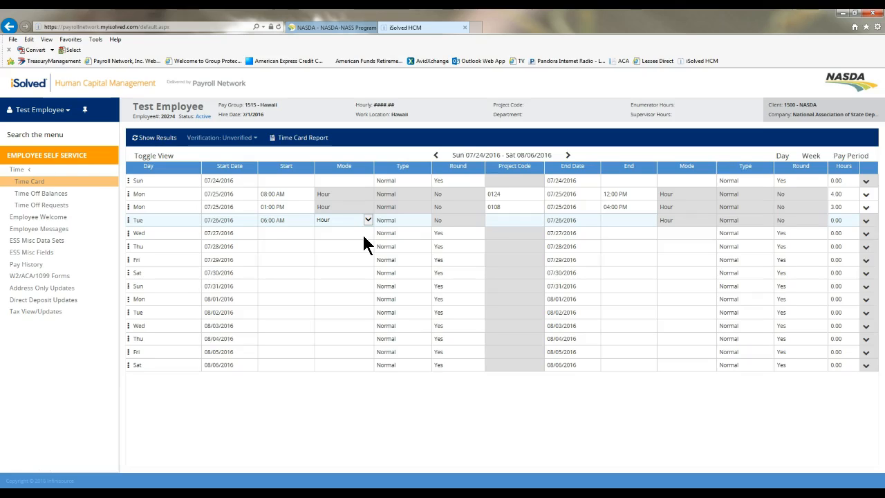
Assign project code 0124 - JUNE AREA SURVEY and a 9:00 AM end time to the Tuesday 07/26/2016 entry.
click(433, 223)
click(539, 220)
click(538, 220)
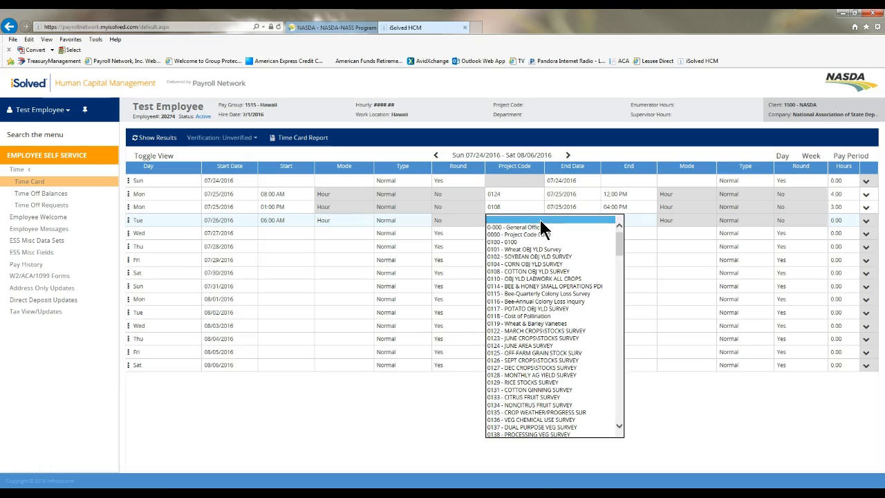
click(546, 343)
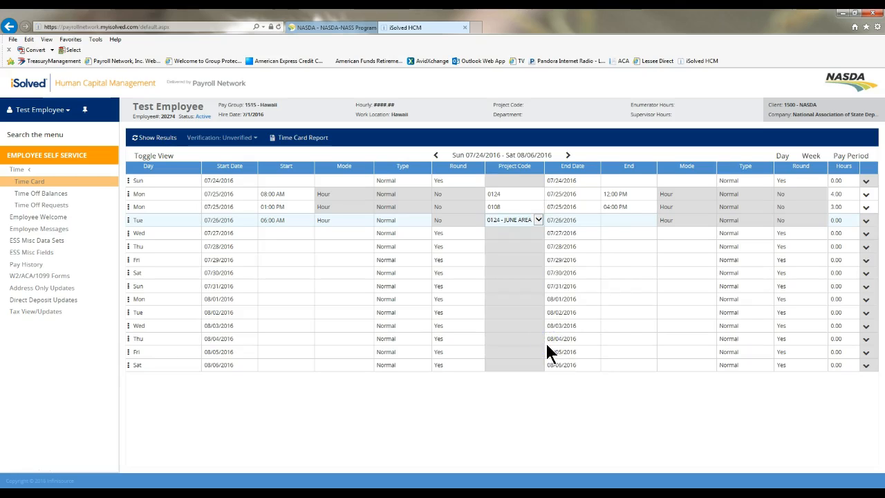
click(633, 220)
text(9)
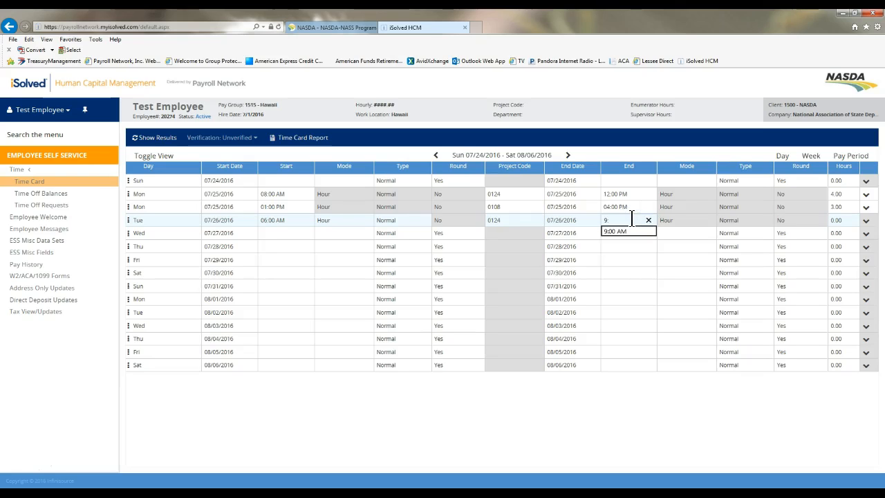
click(622, 231)
click(842, 220)
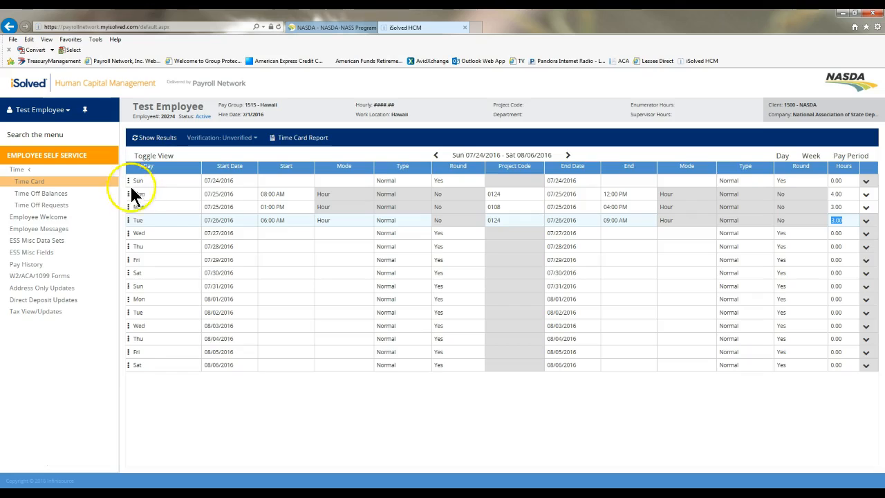
Add a second Tuesday 07/26/2016 row with a 10:00 AM start time and Hour mode.
click(129, 224)
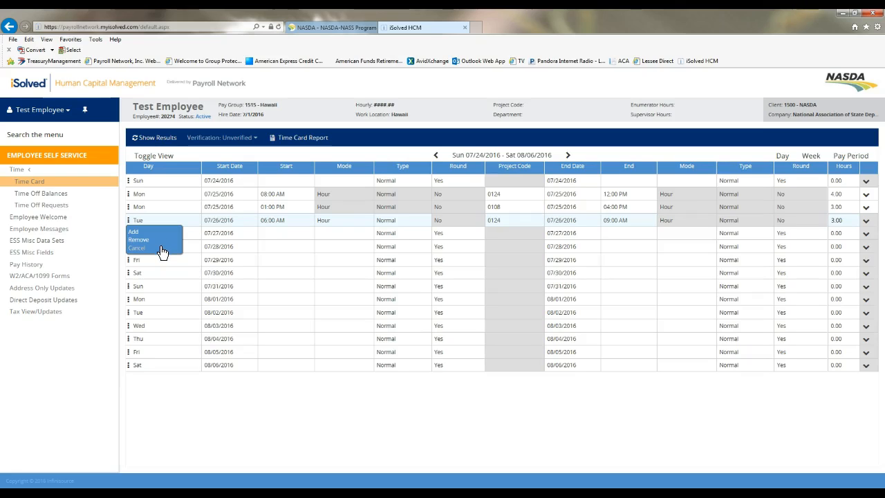
key(ctrl)
click(137, 235)
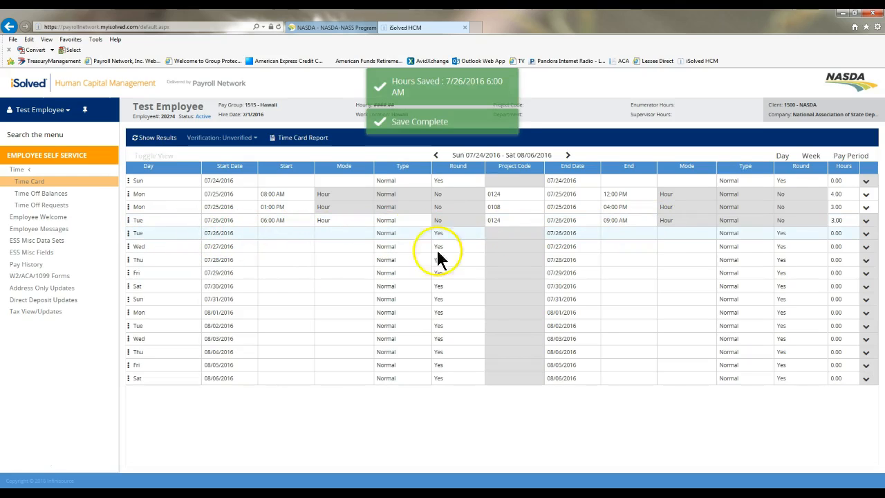
click(286, 232)
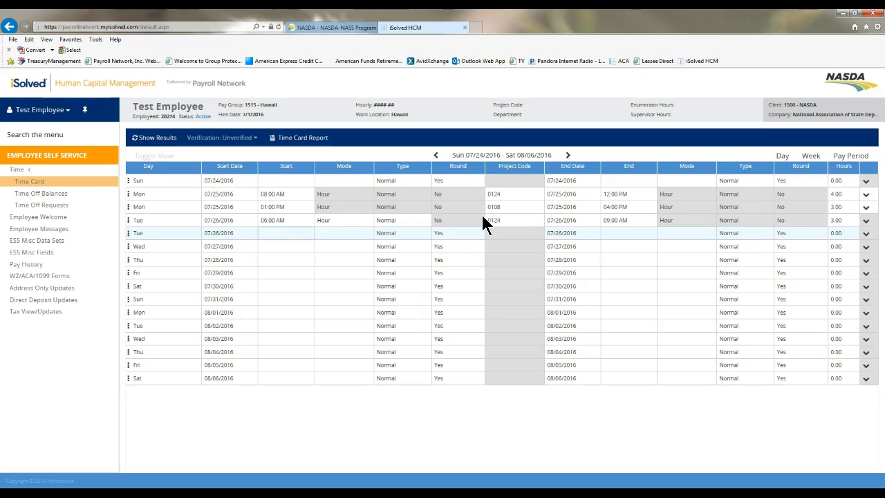
text(10)
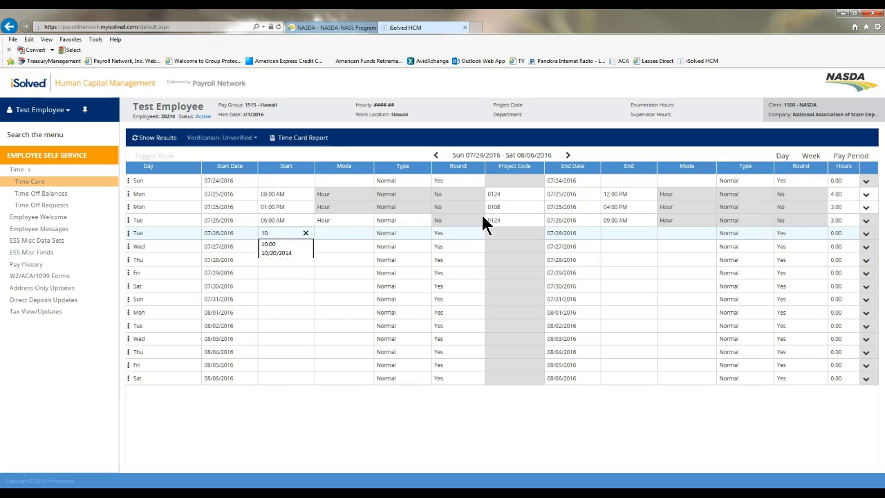
text(:00 AM)
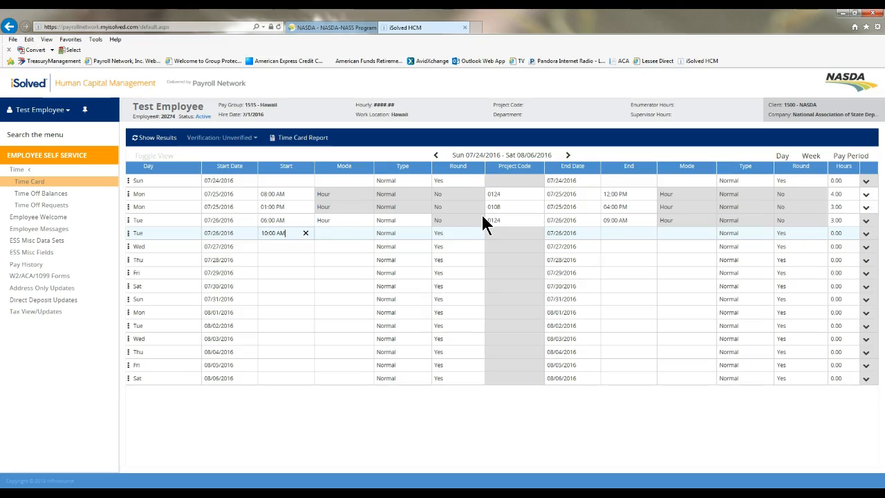
click(367, 236)
click(367, 235)
click(365, 248)
Assign project code 0101 - Wheat OBJ YLD Survey and a 12:00 PM end time to the second Tuesday row.
click(516, 235)
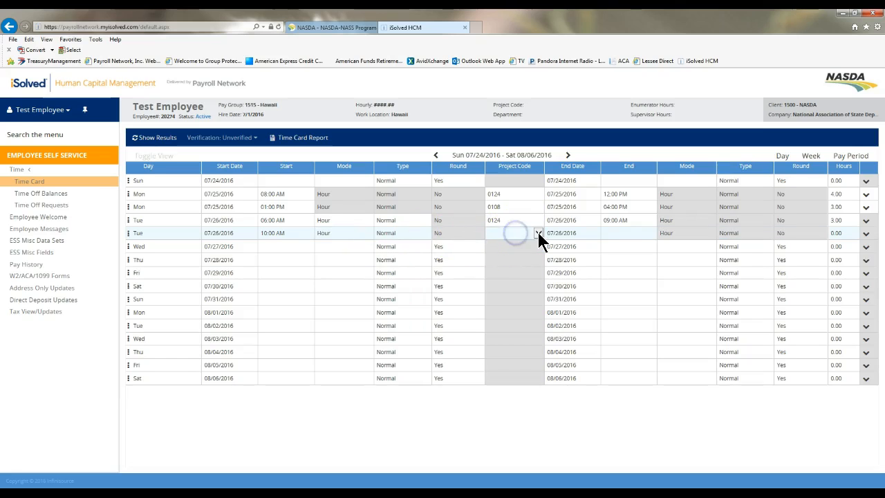
click(537, 233)
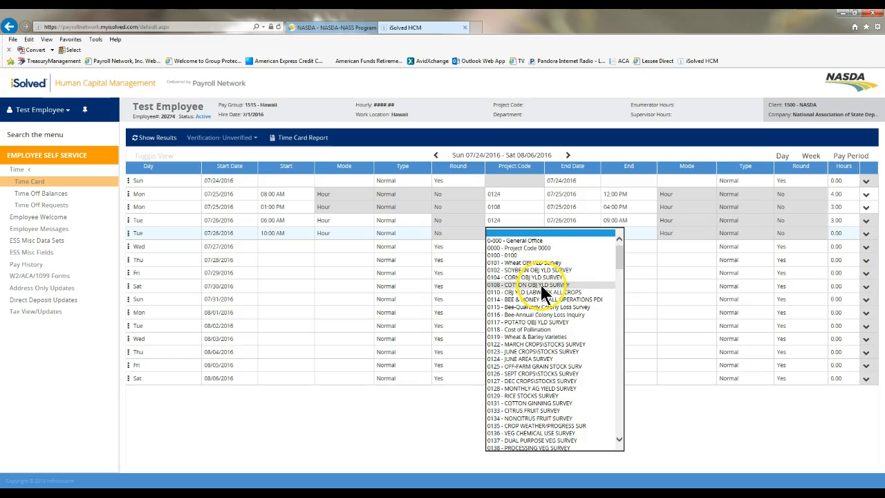
click(540, 263)
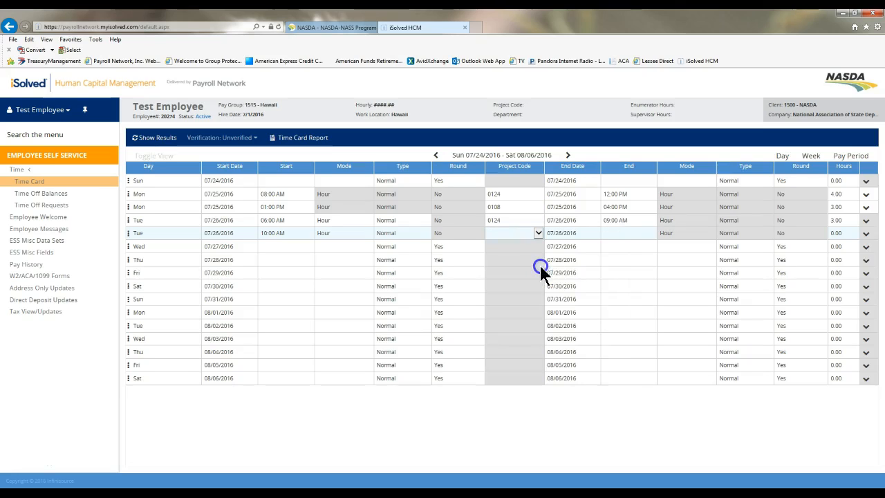
click(618, 233)
text(12:)
click(840, 234)
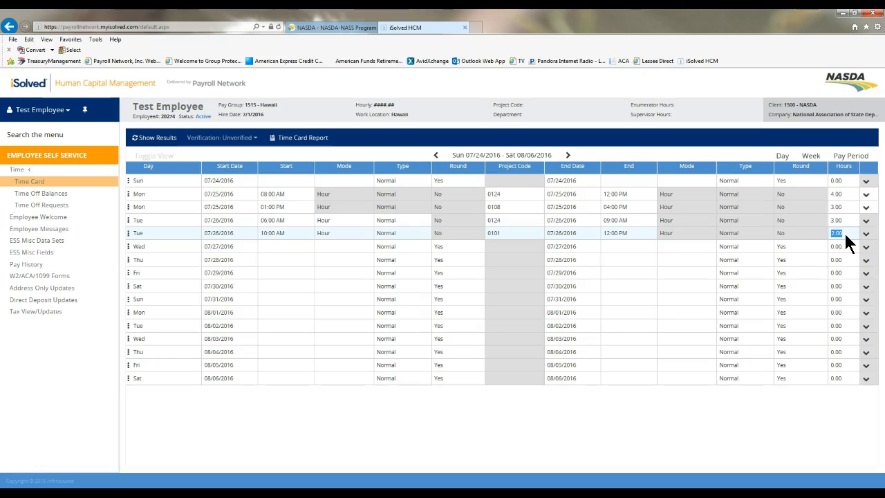
Show the time card results and examine the details of Tuesday's two hour blocks.
click(146, 142)
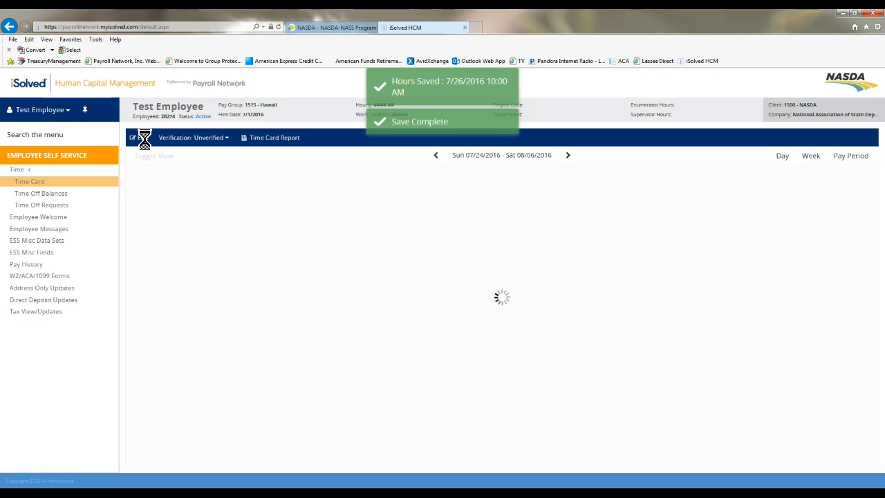
click(141, 138)
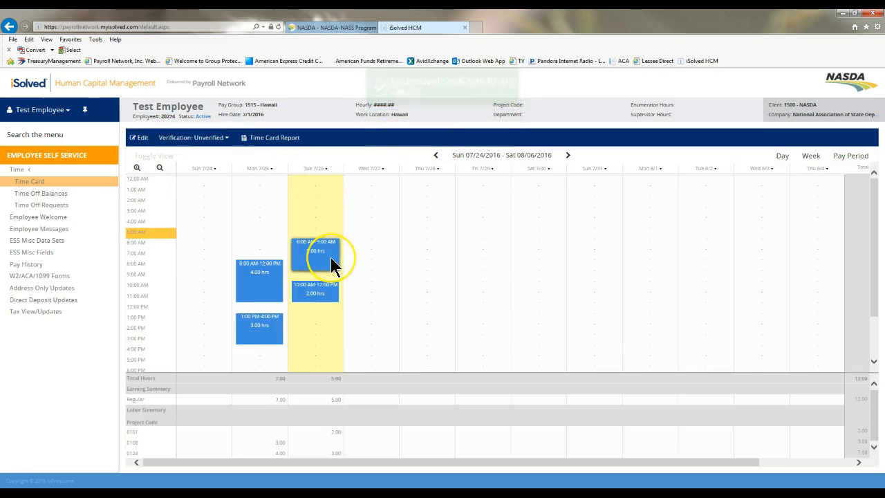
mouse_move(330, 257)
click(336, 289)
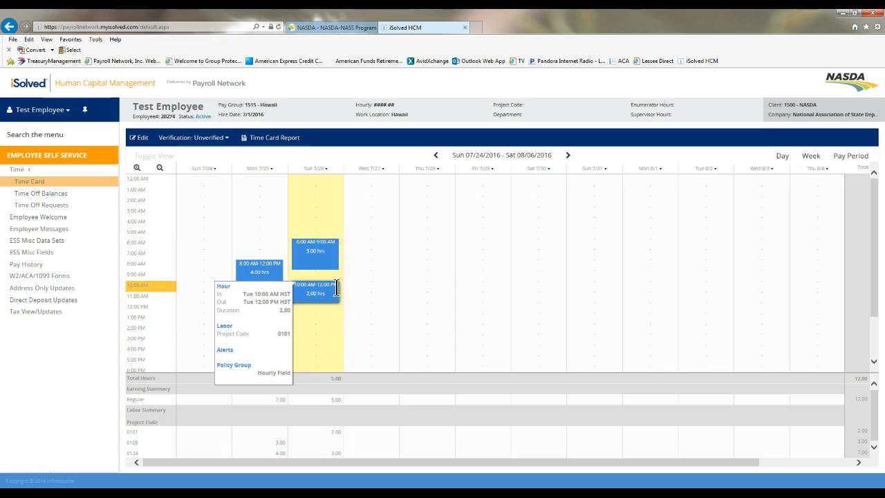
click(367, 285)
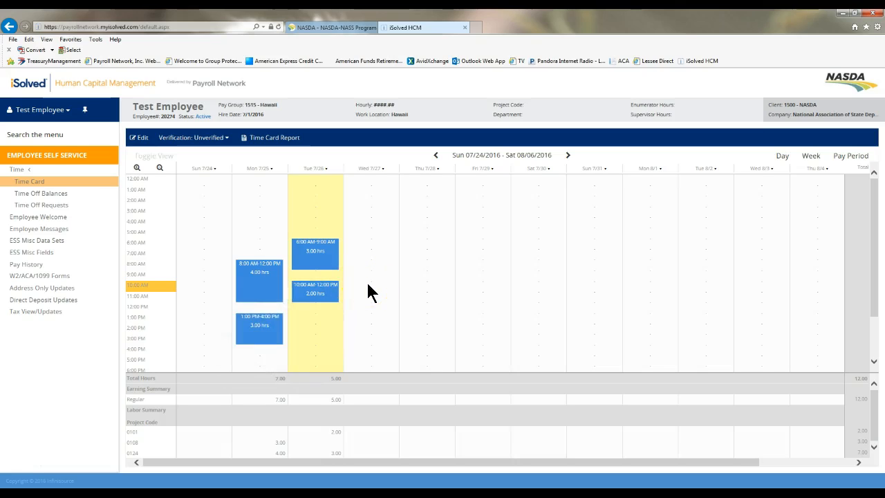
Review Tuesday's regular hours and the hours for project codes 0101 and 0124.
click(363, 395)
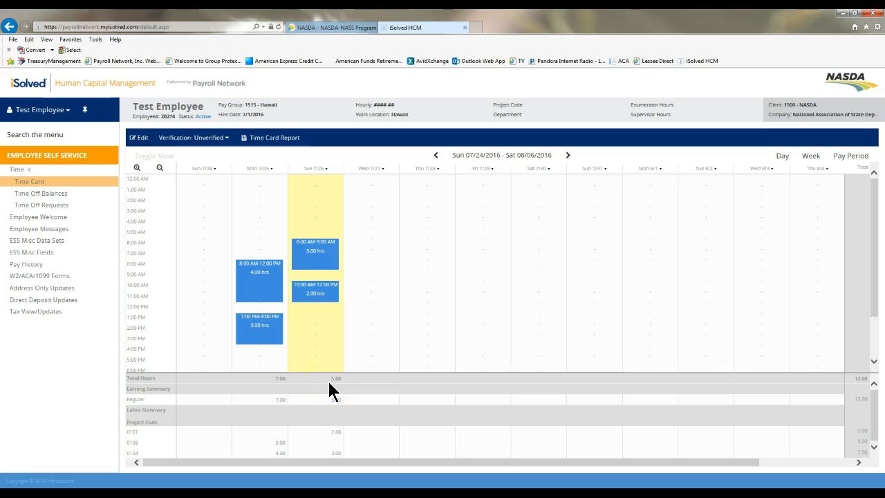
double_click(336, 400)
double_click(336, 432)
double_click(337, 453)
Examine the pay period totals for regular hours and for each project code.
click(351, 461)
drag(351, 462, 452, 462)
click(864, 399)
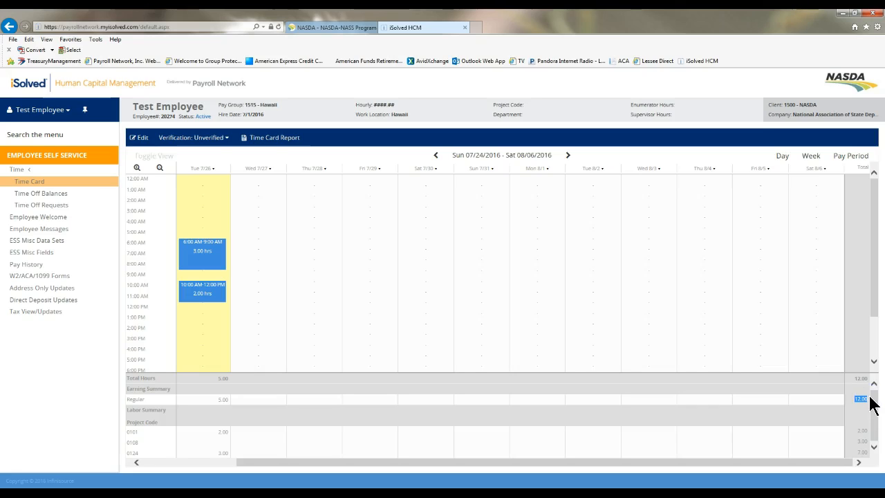
click(859, 432)
click(863, 430)
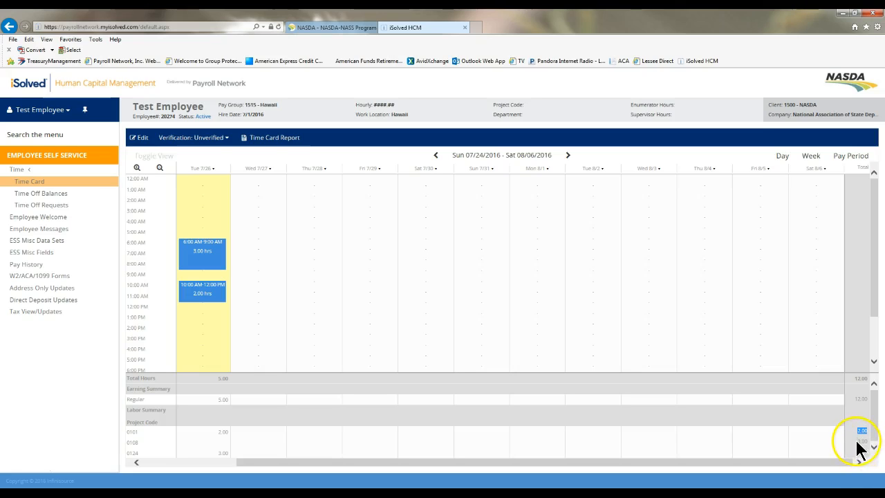
drag(857, 442, 845, 460)
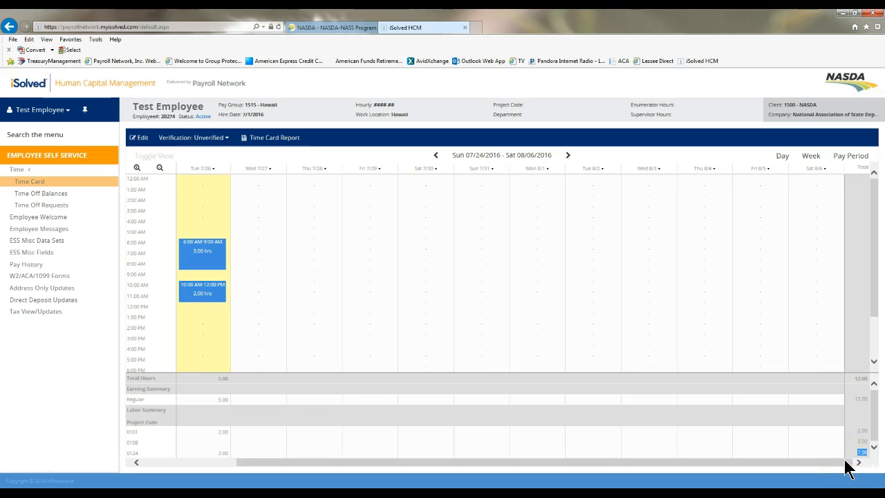
click(845, 461)
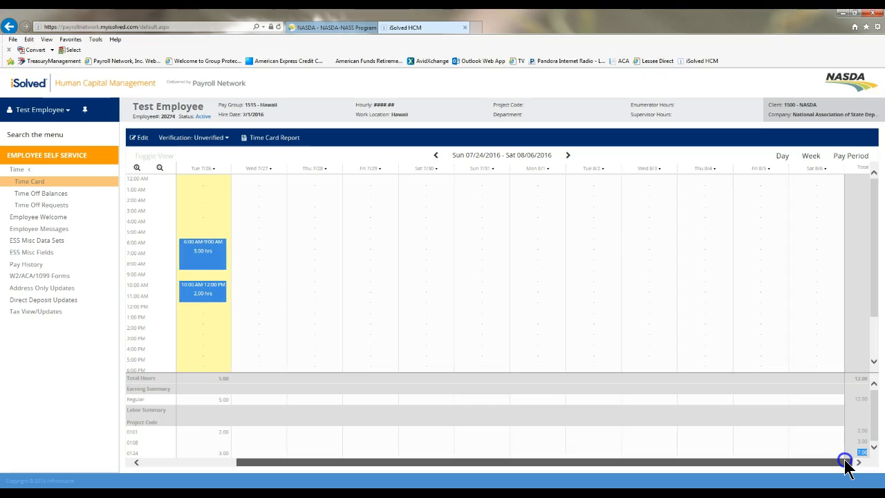
drag(844, 462, 694, 470)
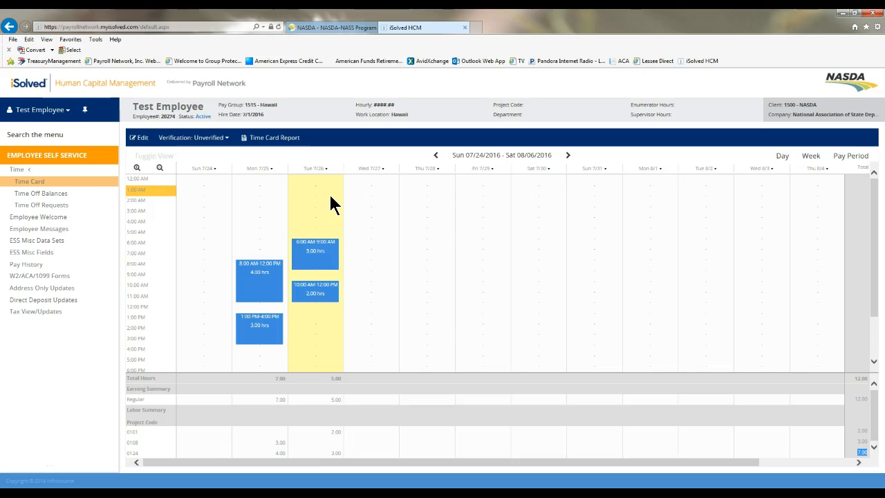
Return the time card to edit mode and start a Mileage NT adjustment for Monday 07/25/2016.
click(150, 142)
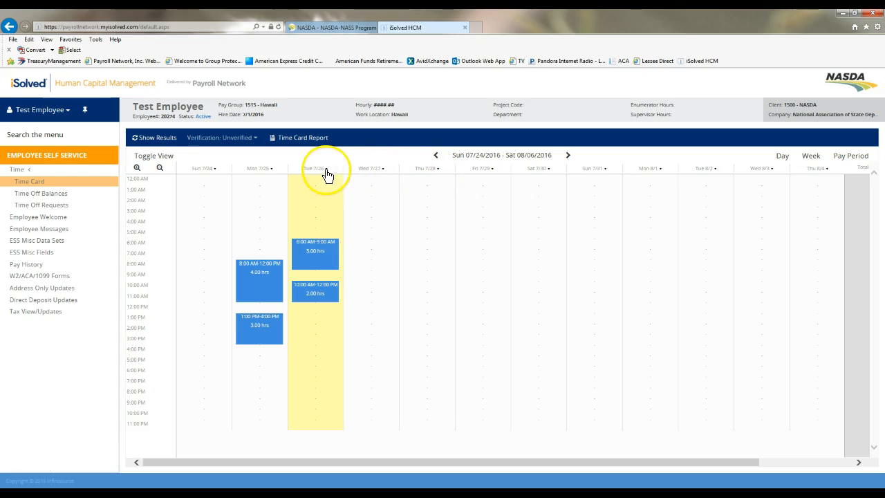
click(272, 172)
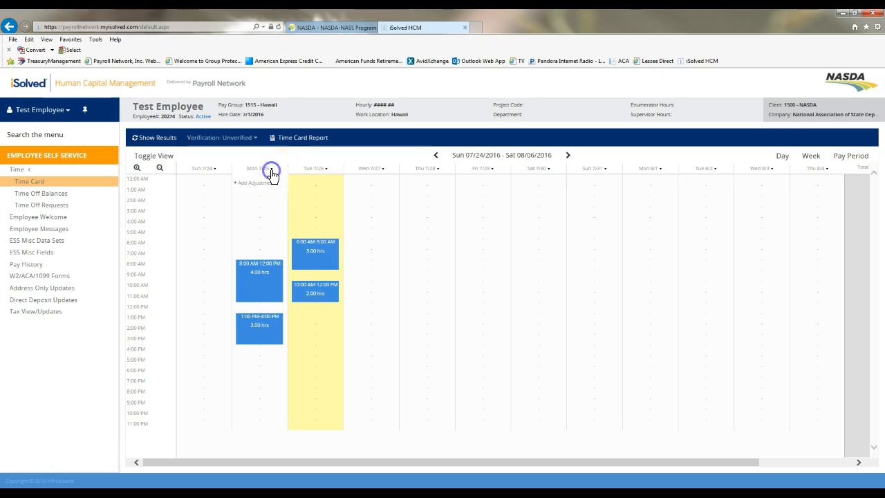
click(236, 183)
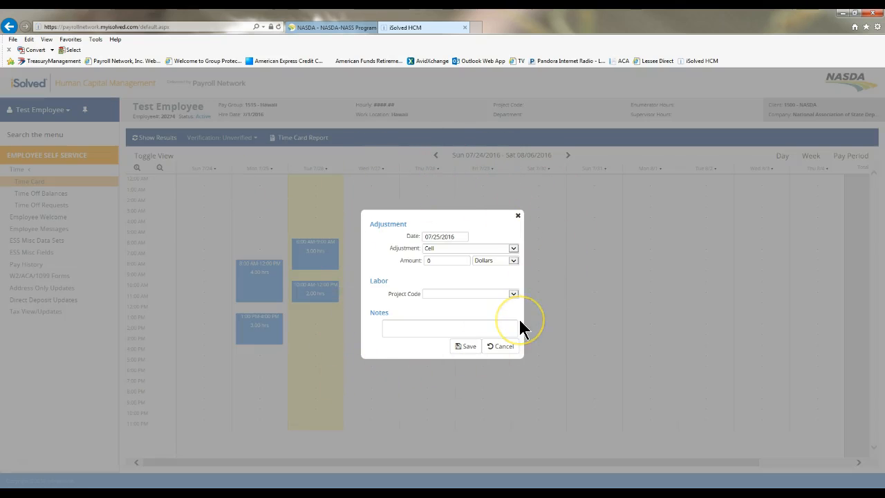
click(512, 248)
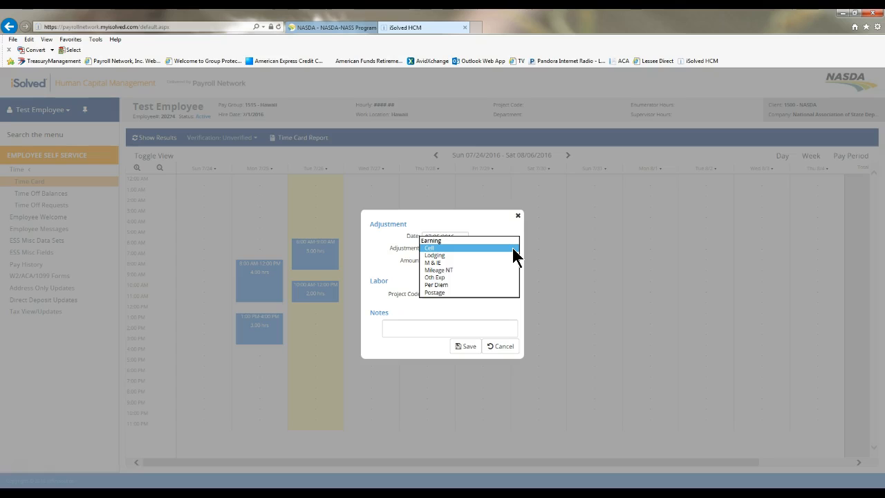
click(505, 269)
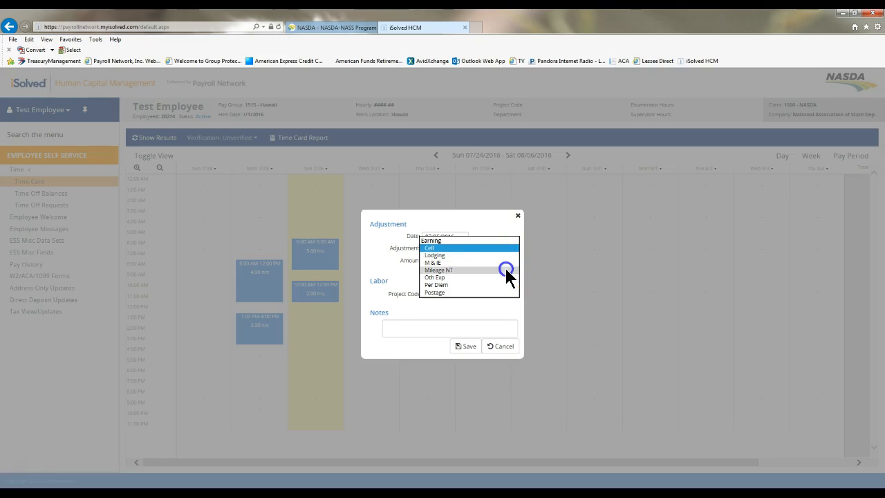
Set the mileage adjustment's amount to 60 Hours with project code 0124 - JUNE AREA SURVEY, and save it.
click(425, 260)
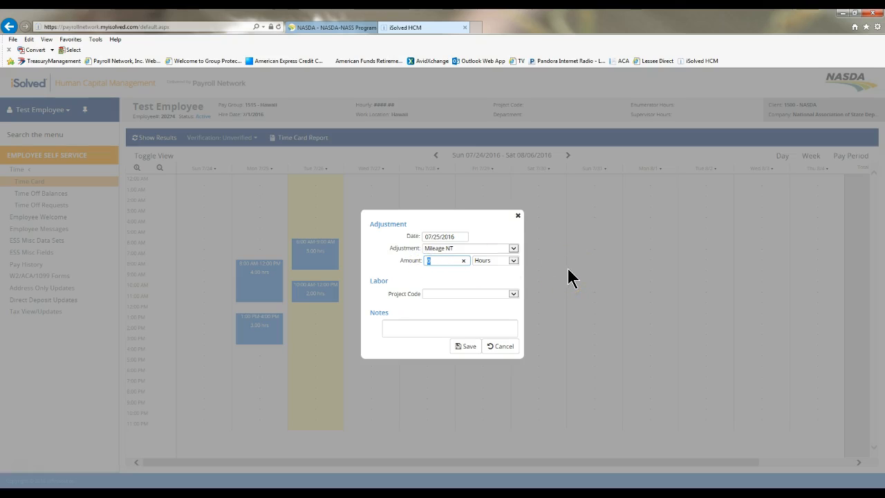
text(8)
text(0)
click(520, 286)
click(502, 262)
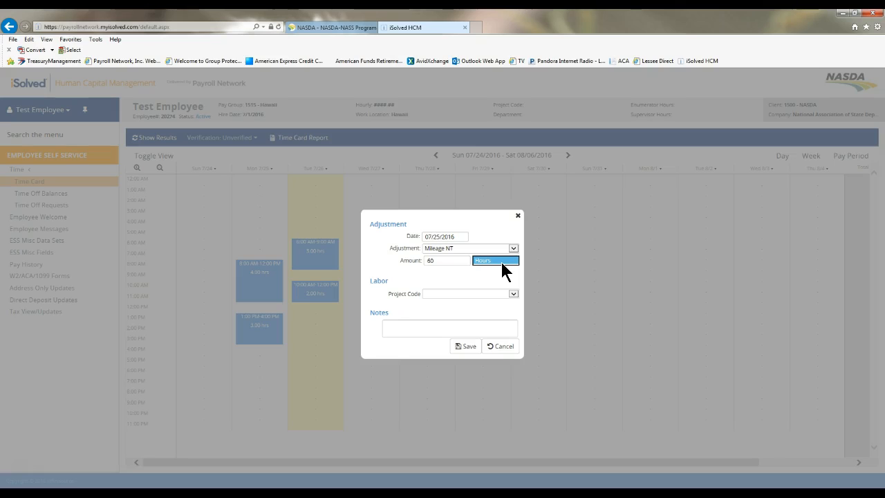
click(512, 295)
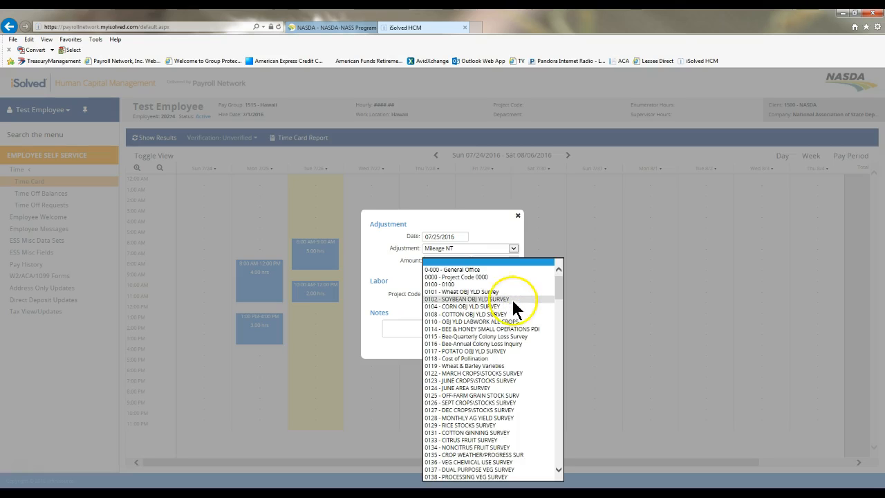
click(516, 388)
click(393, 328)
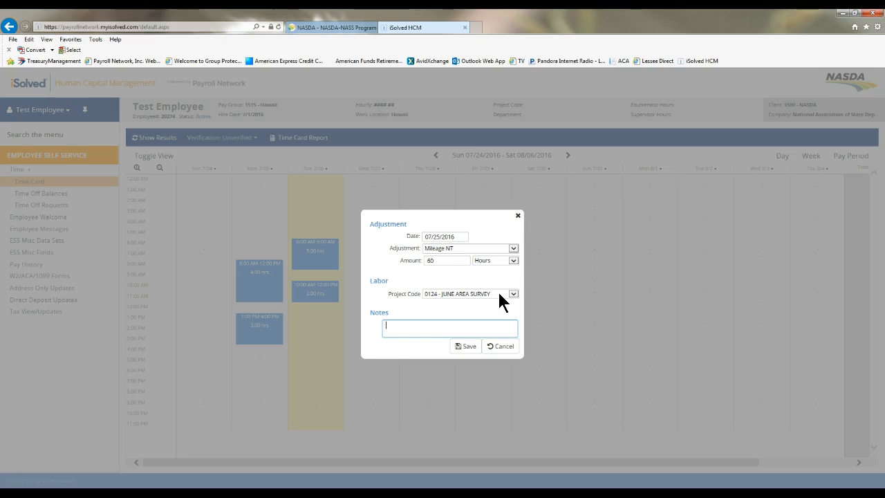
click(470, 351)
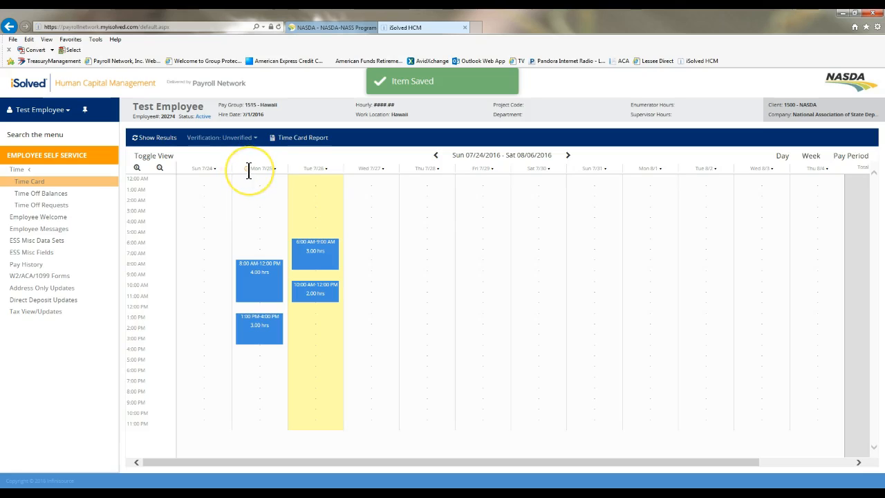
Show the time card results to check Monday's mileage adjustment in the summaries.
mouse_move(249, 173)
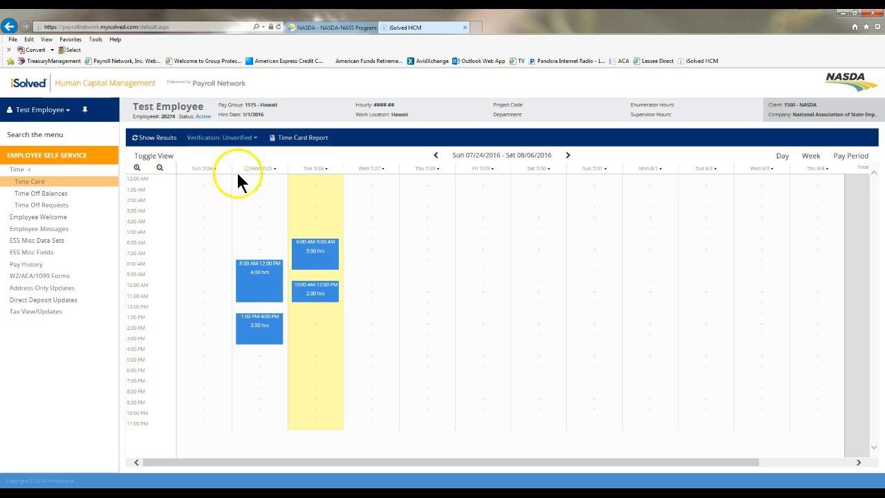
click(156, 141)
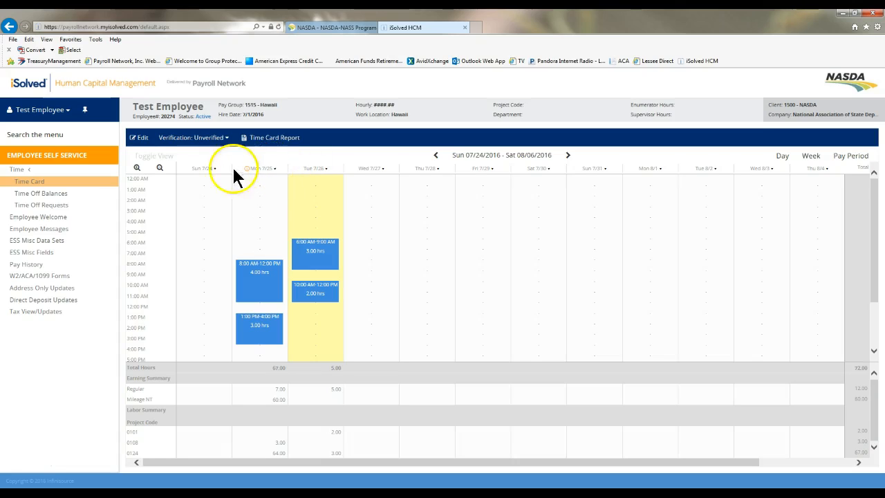
Return the time card to edit mode and start a new adjustment for Tuesday 07/26/2016.
click(140, 144)
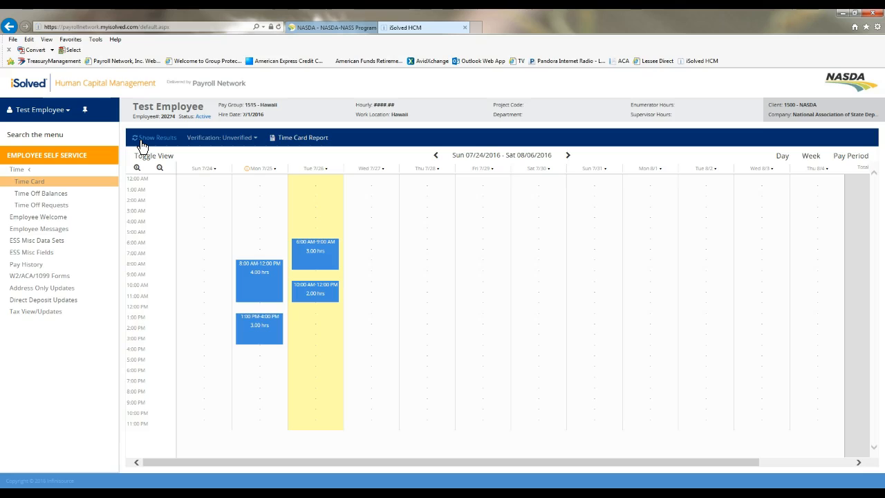
click(326, 169)
click(294, 185)
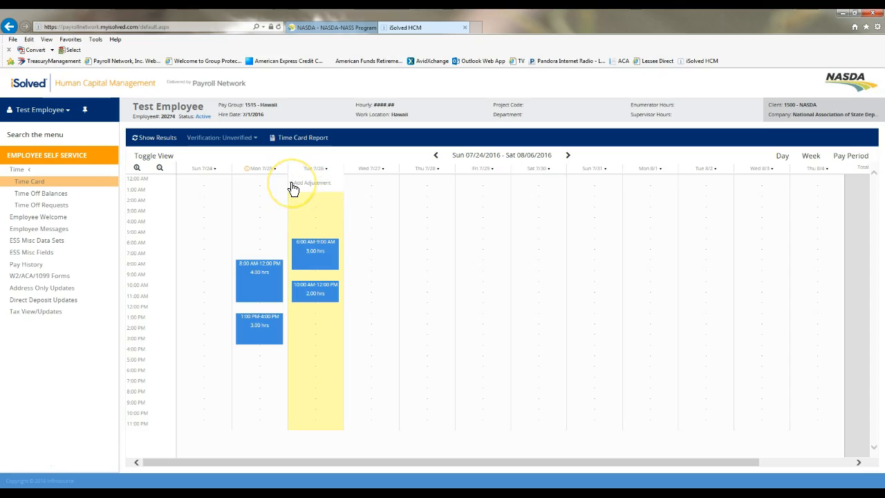
click(293, 186)
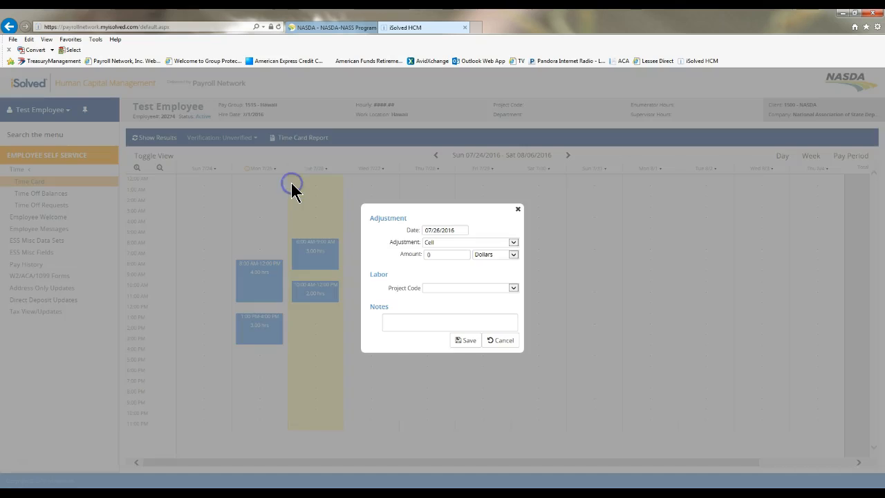
Keep Cell as the adjustment's earning type and set its amount to 10.00 Dollars.
click(512, 244)
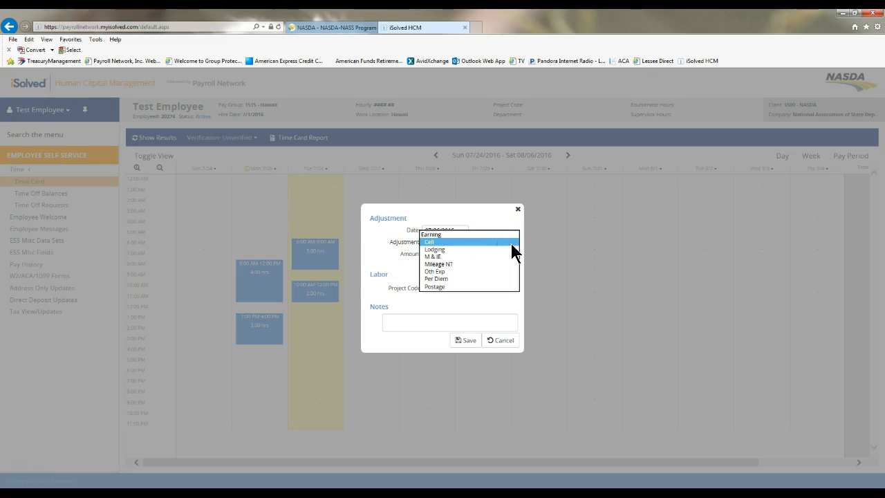
click(511, 242)
click(431, 253)
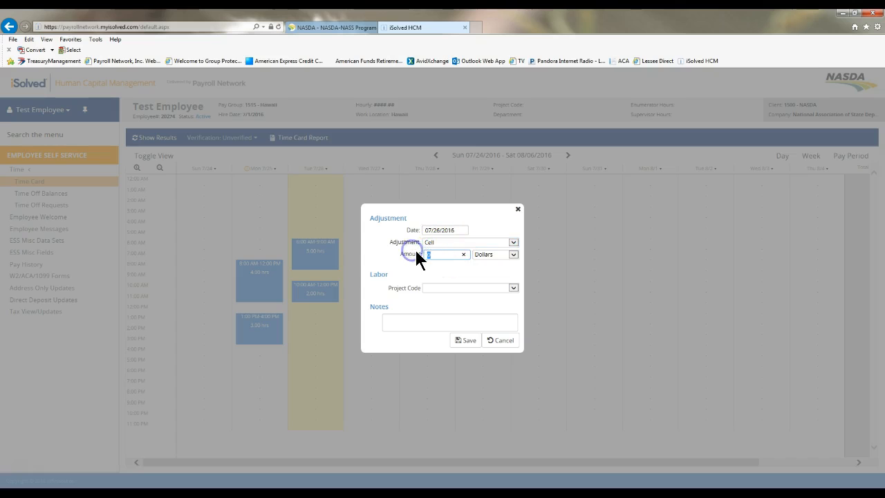
text(10.00)
click(426, 272)
click(360, 198)
Assign project code 0101 - Wheat OBJ YLD Survey to the Cell adjustment, leave the notes empty, and save it.
click(513, 289)
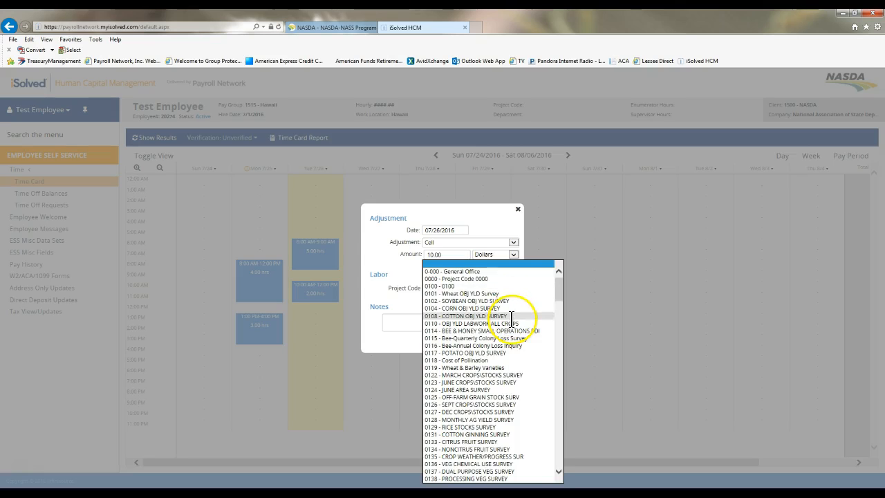
click(499, 293)
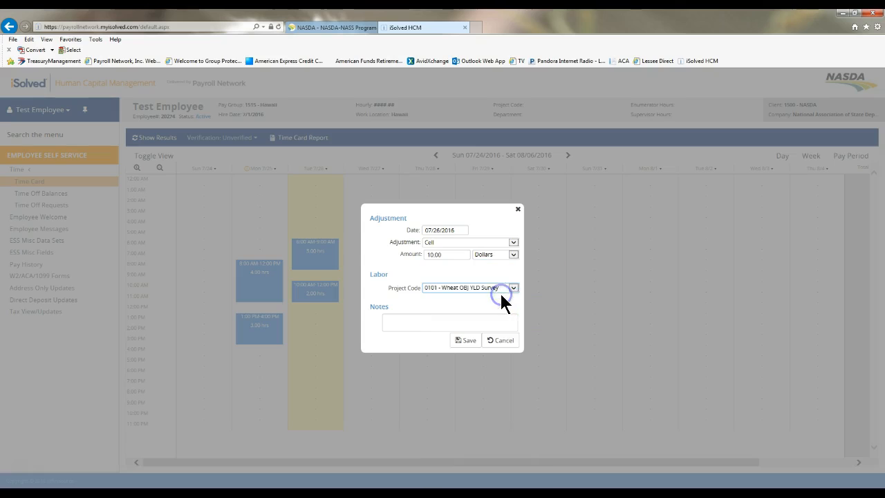
click(421, 321)
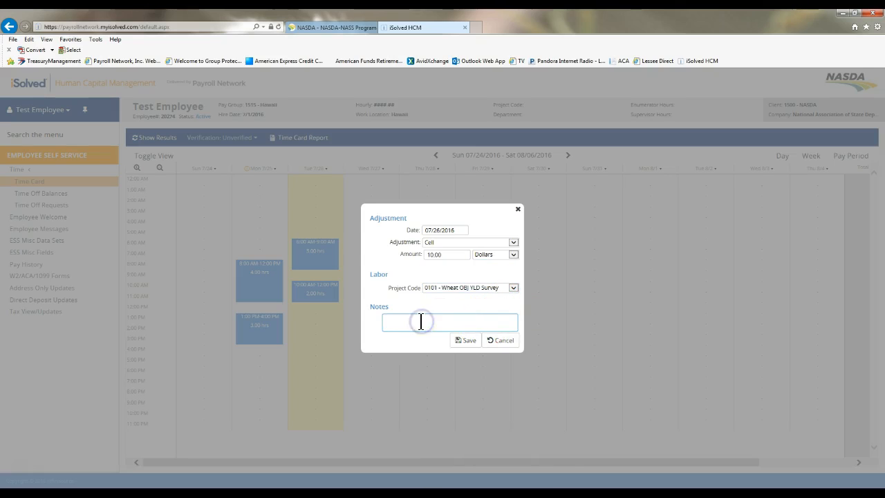
click(465, 340)
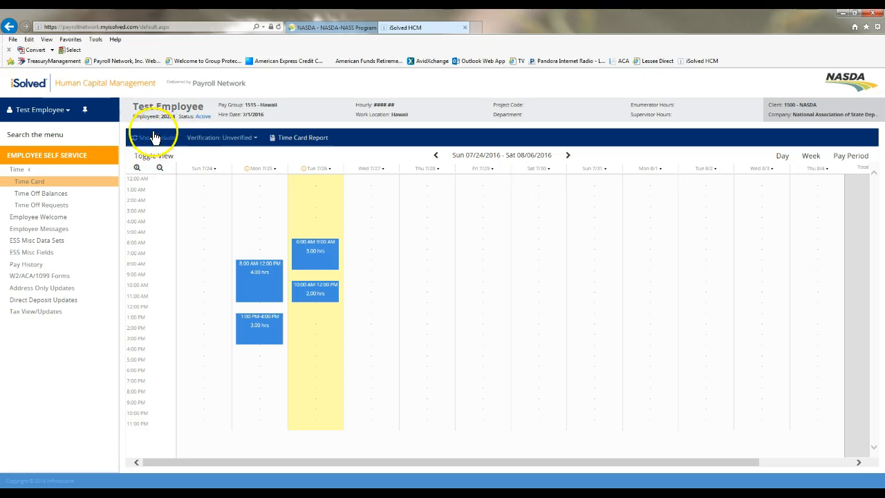
Show the time card results and check Monday's earnings and project code totals and Tuesday's Cell dollar adjustment.
click(155, 138)
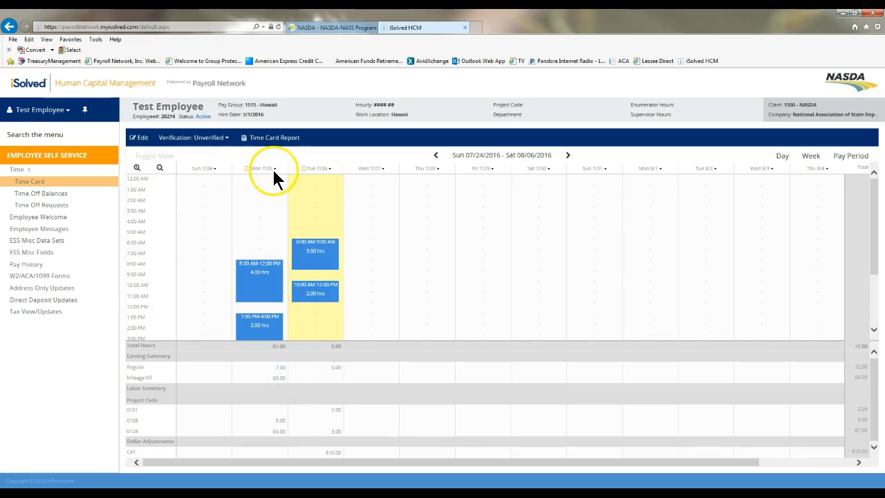
double_click(280, 368)
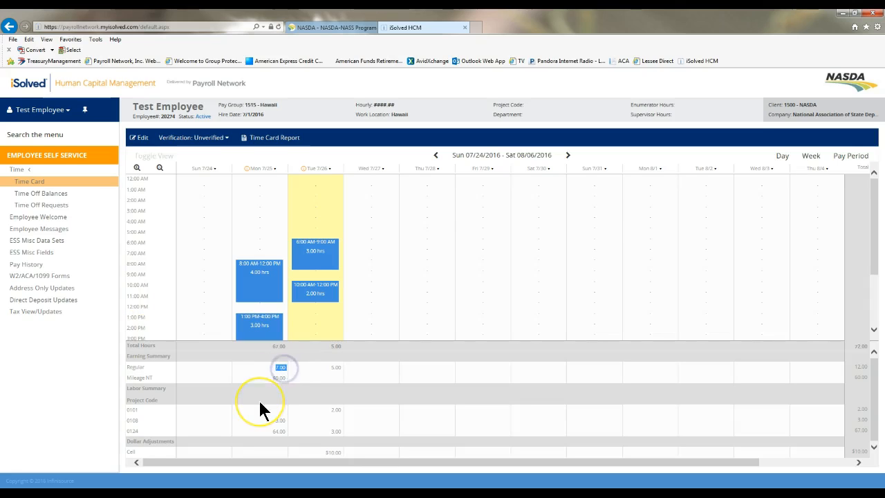
double_click(273, 375)
click(276, 421)
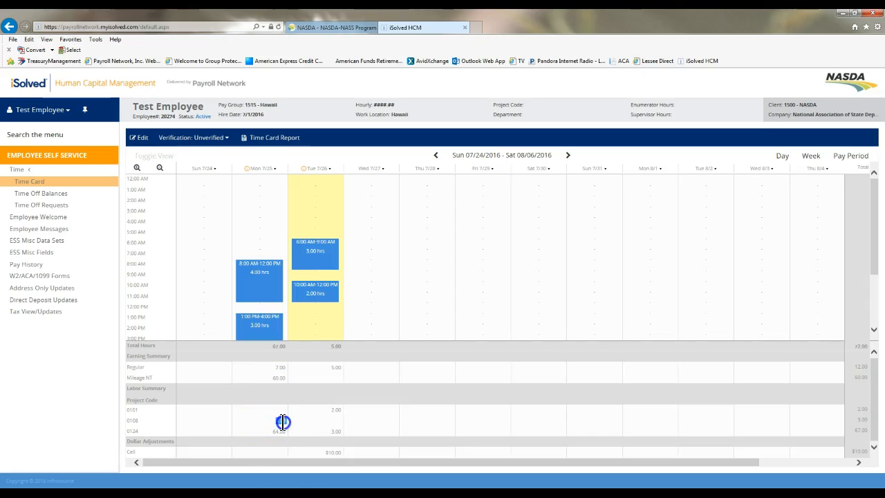
click(277, 432)
double_click(282, 432)
double_click(131, 451)
double_click(334, 452)
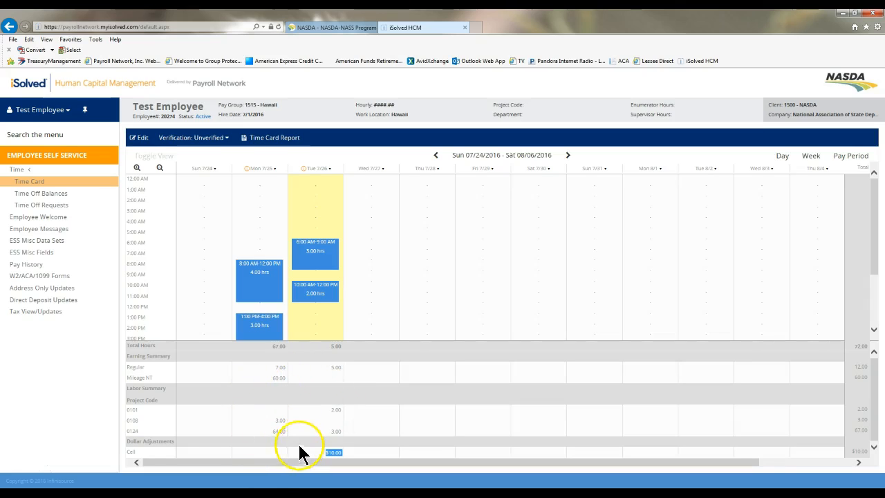
Open the Time Card Report for the current pay period and enlarge it for reading.
click(266, 147)
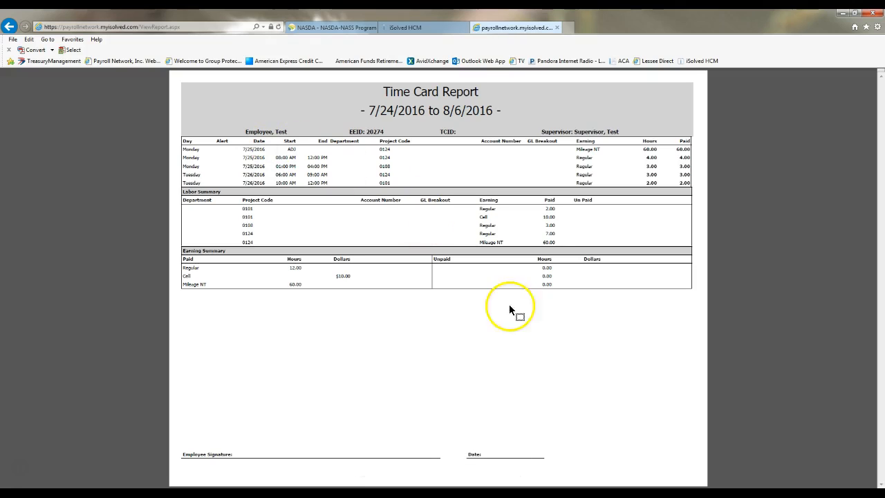
mouse_move(439, 477)
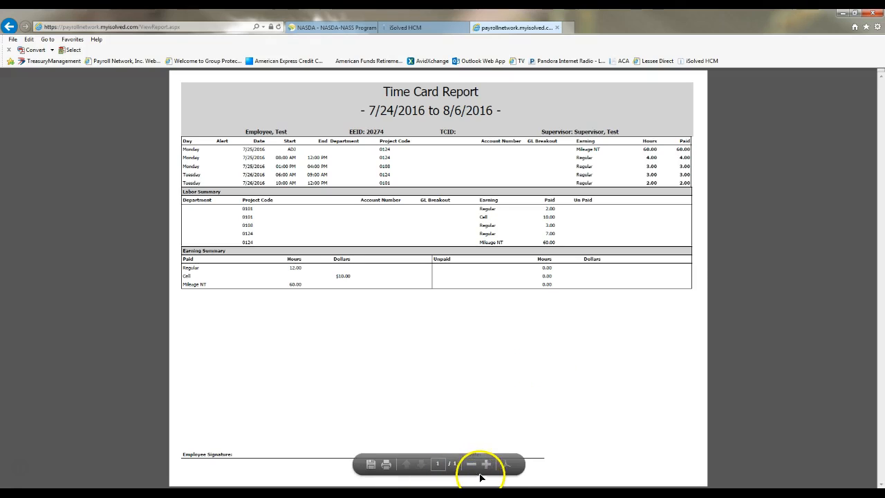
click(487, 467)
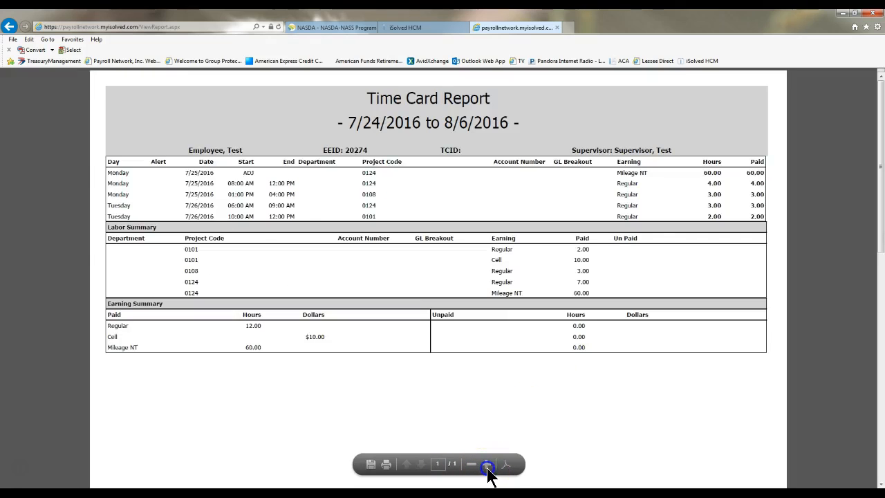
click(487, 467)
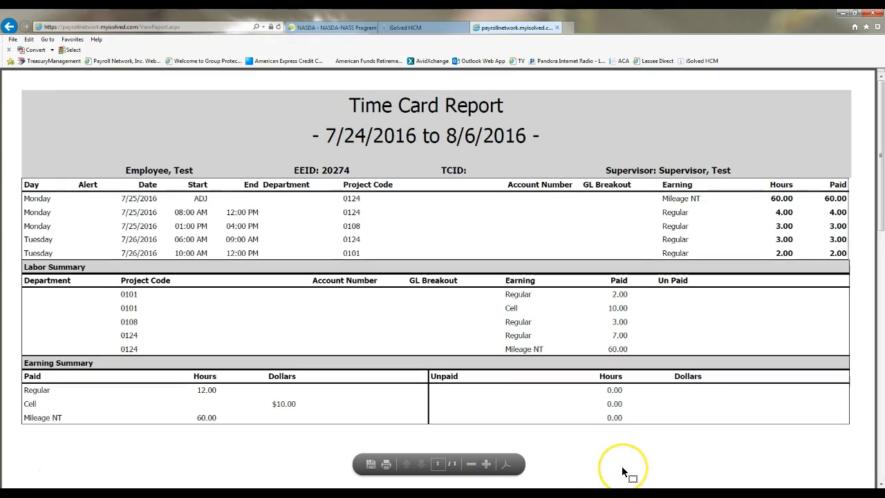
Examine the report's daily entries, comparing the project code, earning and hours of the mileage and regular rows.
click(345, 184)
drag(345, 184, 405, 188)
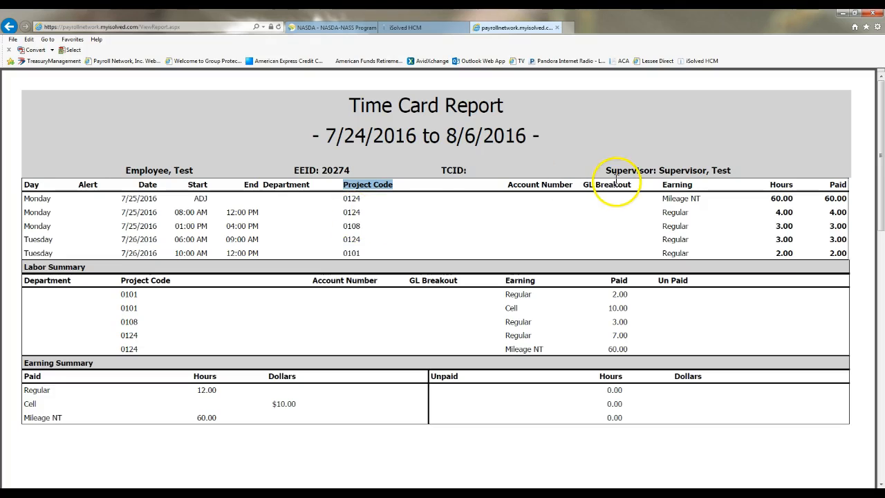
drag(663, 185, 692, 186)
drag(768, 185, 794, 187)
drag(662, 199, 701, 200)
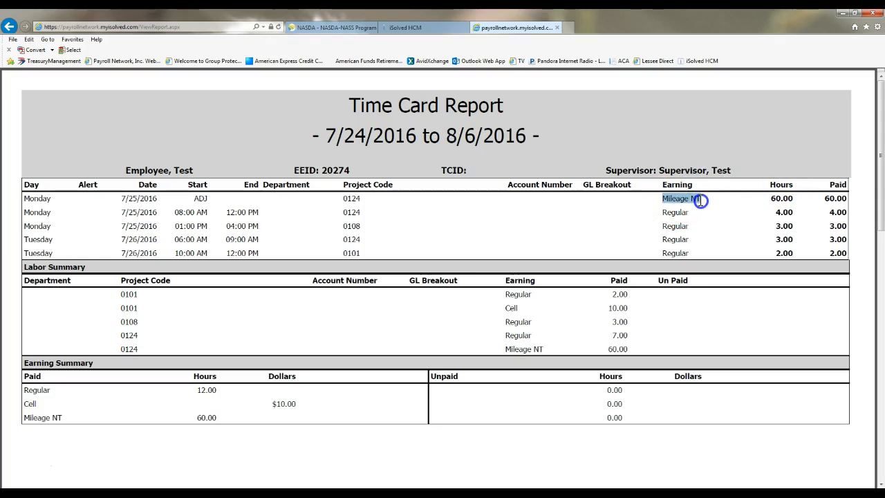
drag(771, 198, 794, 201)
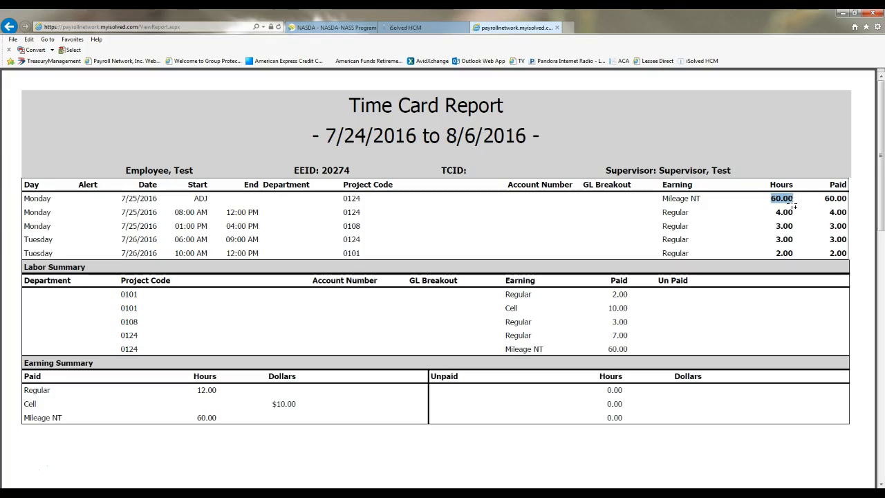
drag(776, 213, 795, 239)
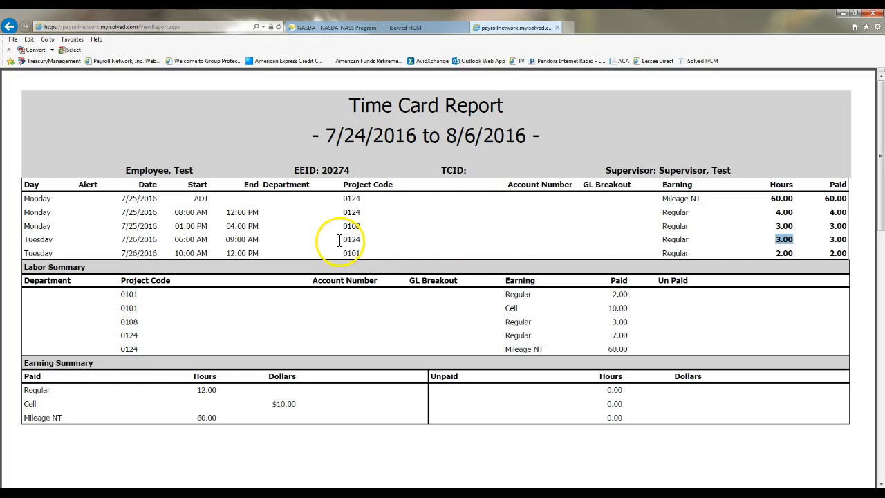
drag(342, 239, 362, 240)
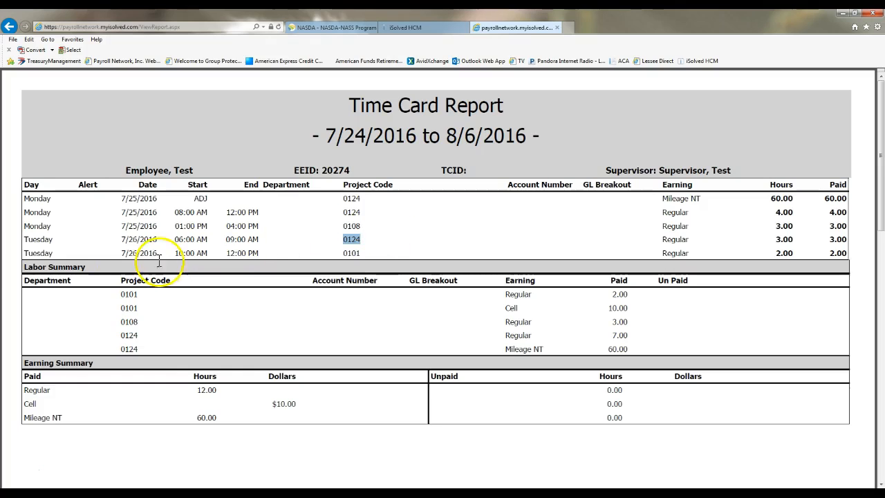
Examine the report's Labor Summary, checking the paid amount for each project code and earning.
drag(24, 267, 87, 271)
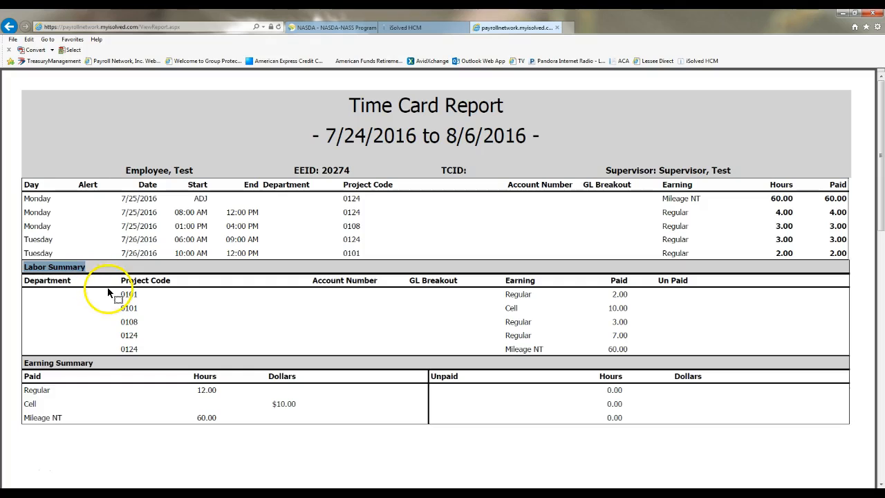
drag(125, 296, 138, 349)
drag(122, 294, 138, 295)
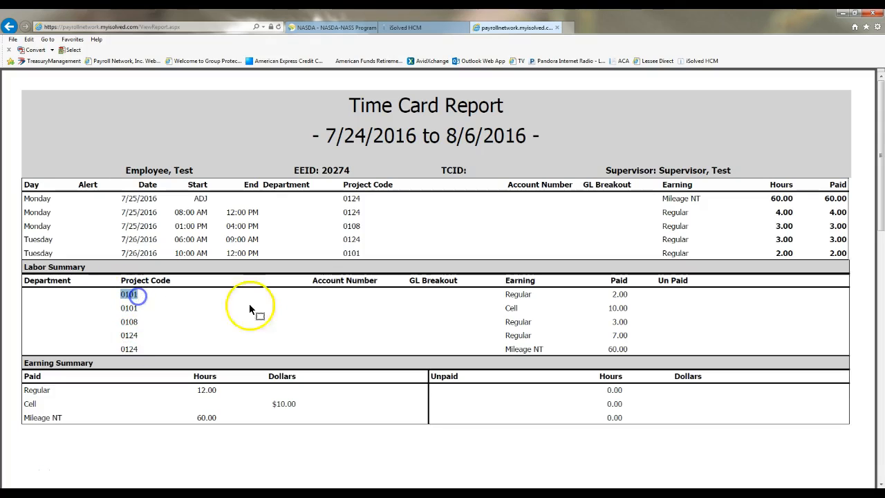
click(616, 297)
drag(616, 297, 626, 297)
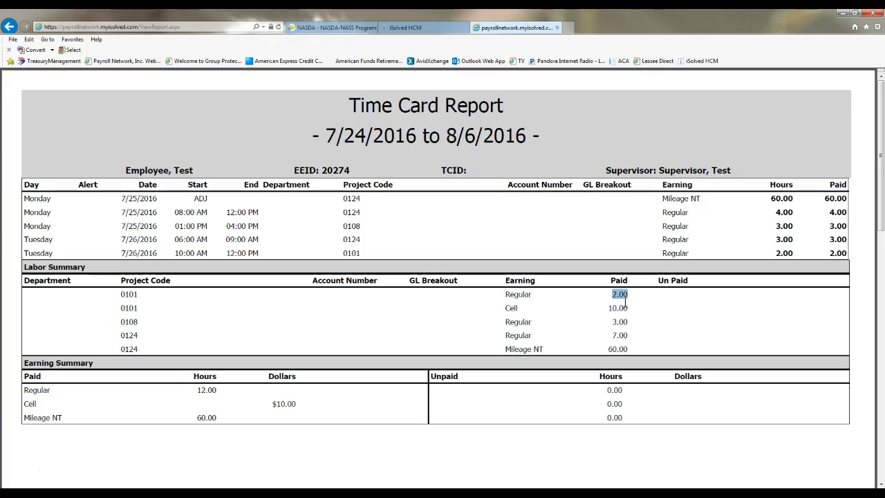
drag(608, 309, 629, 312)
drag(610, 323, 629, 323)
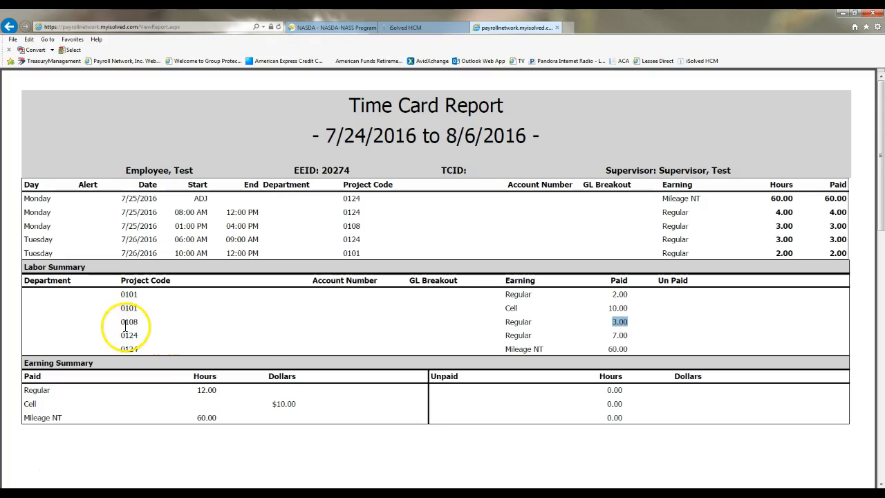
drag(611, 335, 625, 336)
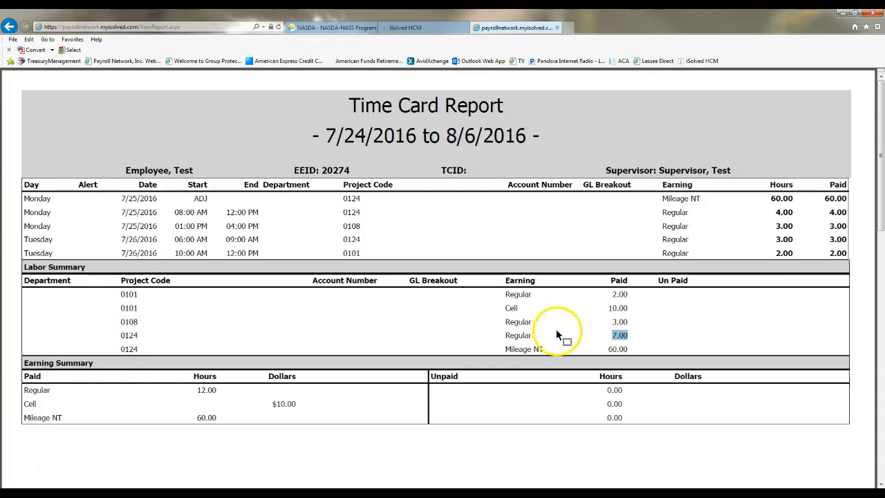
drag(608, 349, 634, 350)
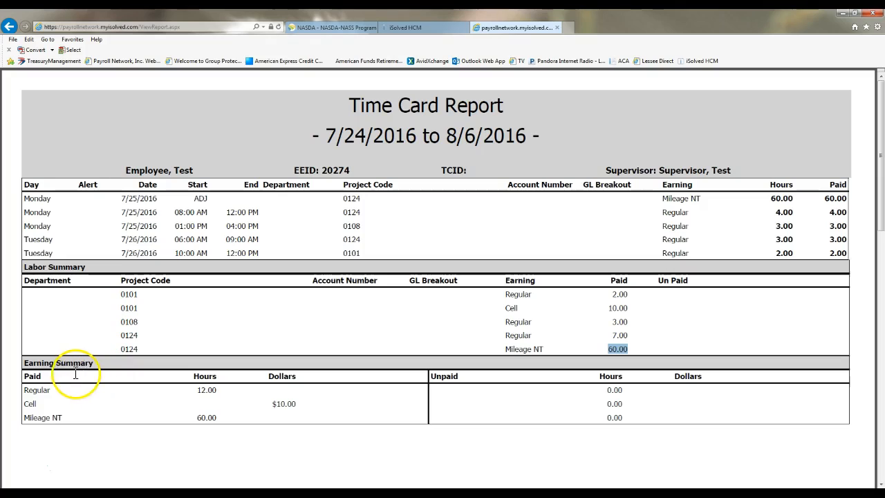
Examine the report's Earning Summary, checking the paid hours and dollars for Regular, Cell and Mileage NT.
drag(24, 363, 104, 372)
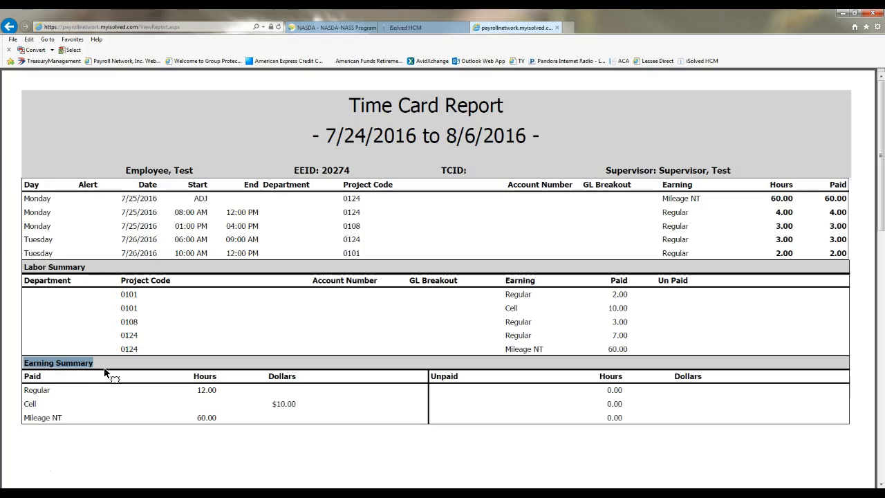
drag(196, 390, 298, 408)
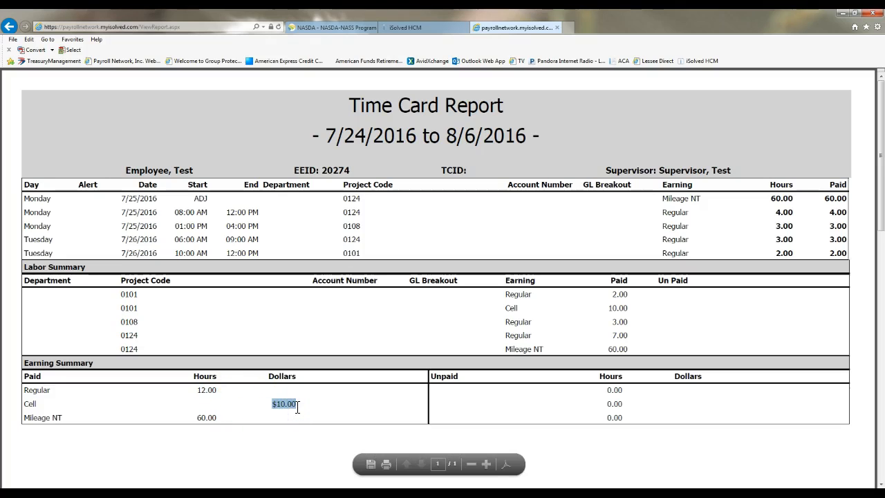
drag(204, 419, 218, 419)
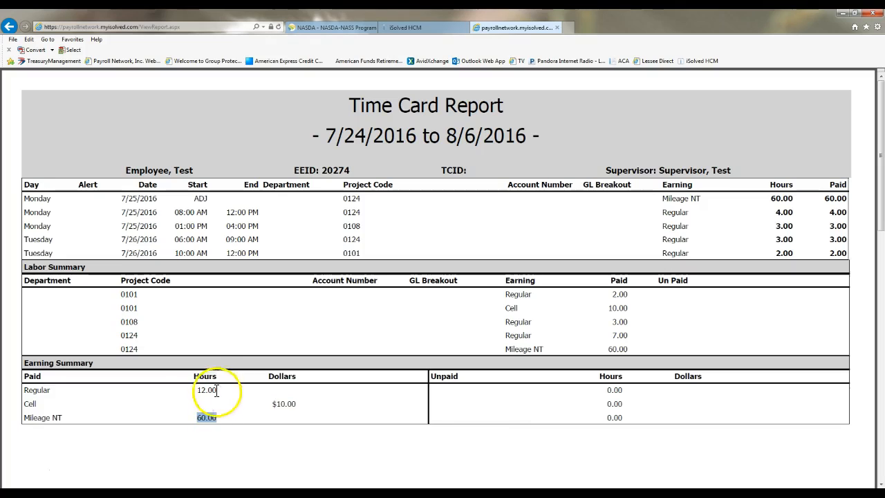
click(195, 377)
drag(195, 377, 219, 378)
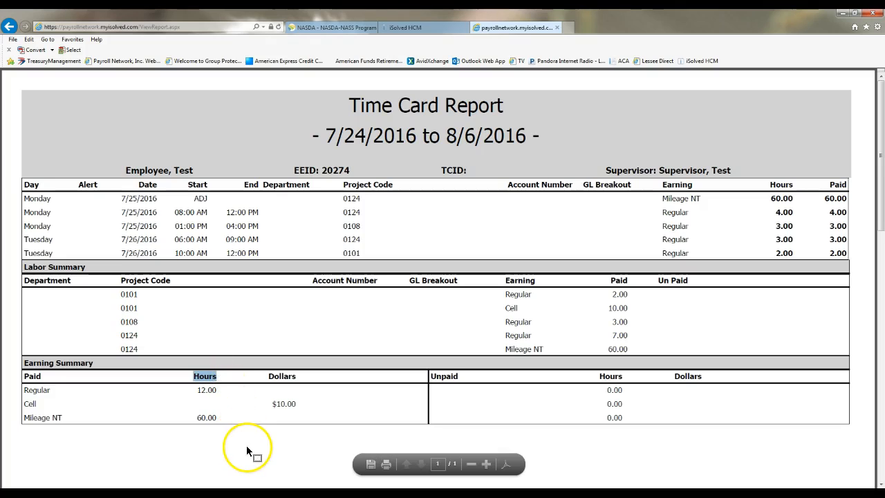
click(148, 411)
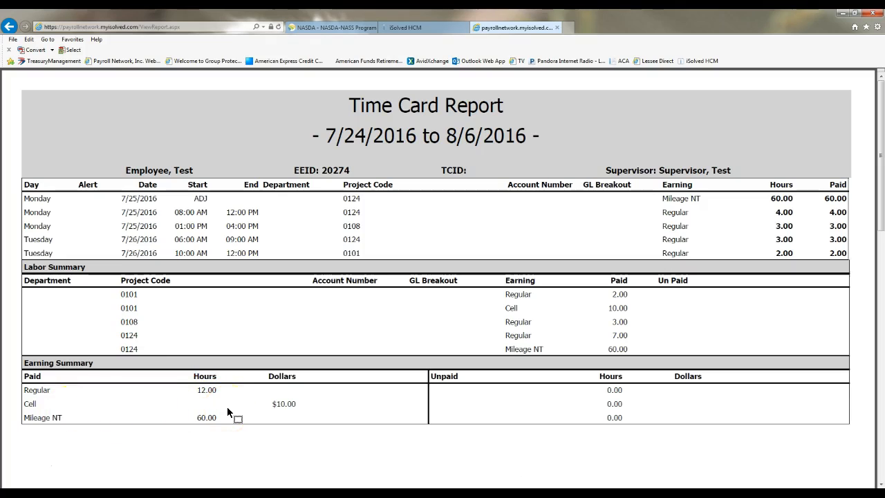
Close the Time Card Report and mark the 07/24/2016 – 08/06/2016 time card as verified by the Employee.
click(557, 28)
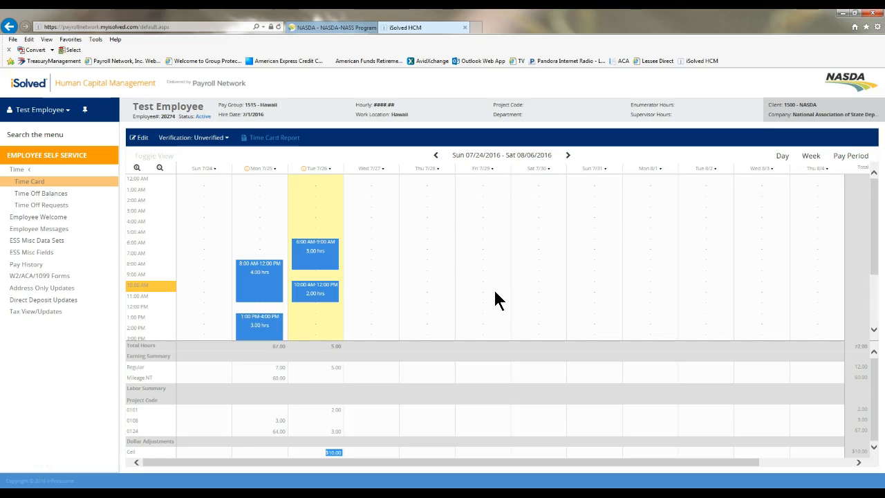
click(226, 139)
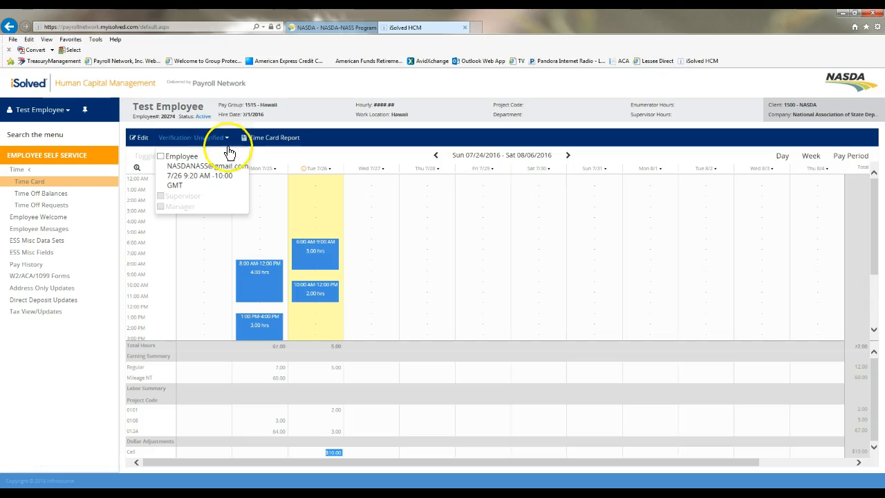
click(161, 157)
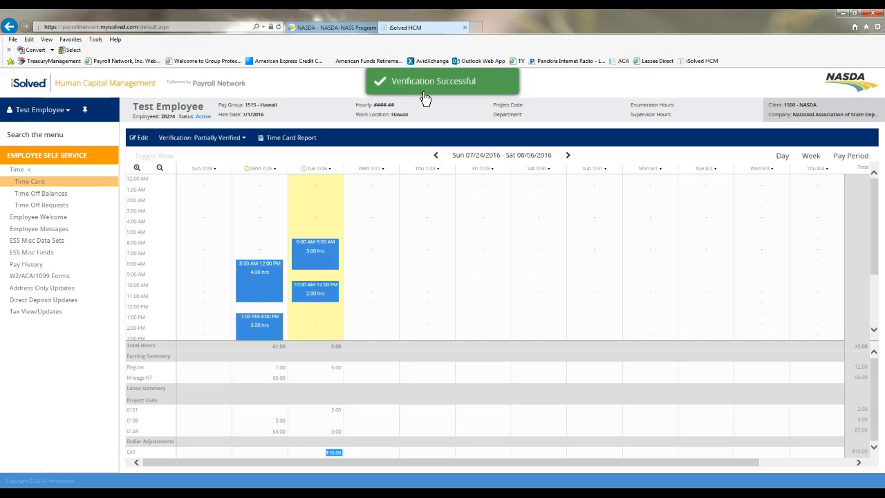
click(422, 102)
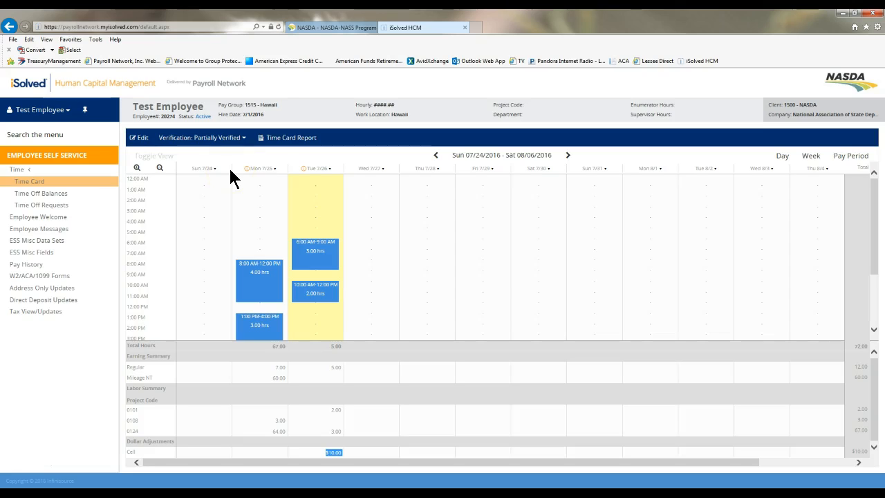
Delete the Tuesday 7/26 hours entry from 6:00 AM to 9:00 AM and recalculate the time card results.
click(142, 138)
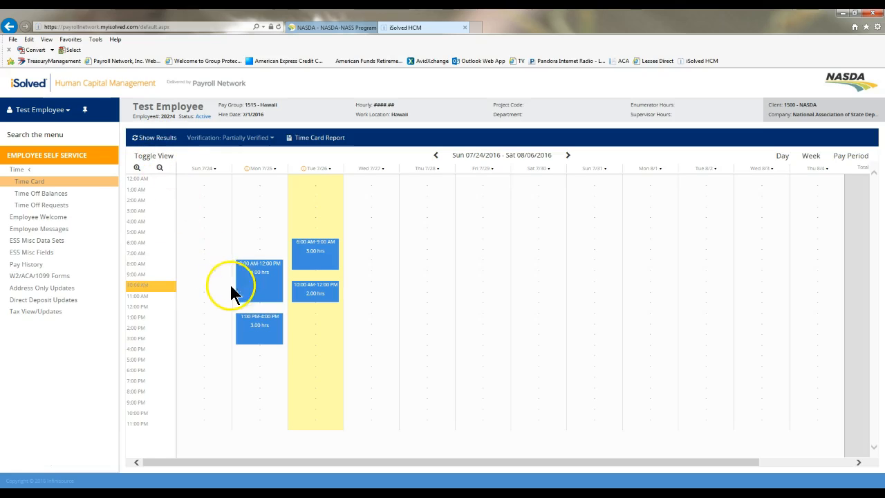
click(315, 267)
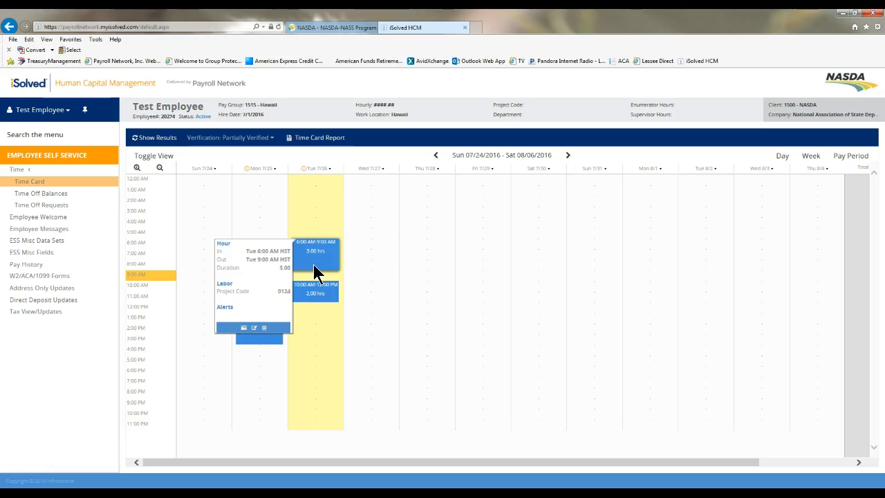
click(265, 330)
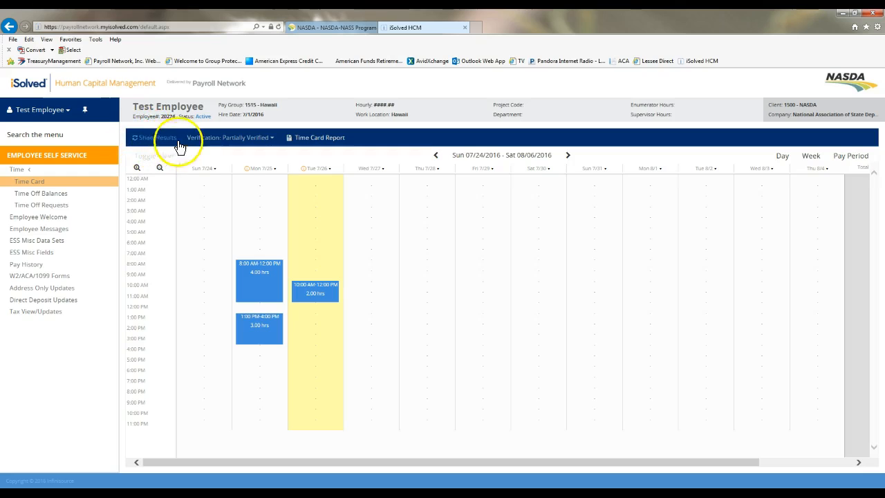
click(151, 139)
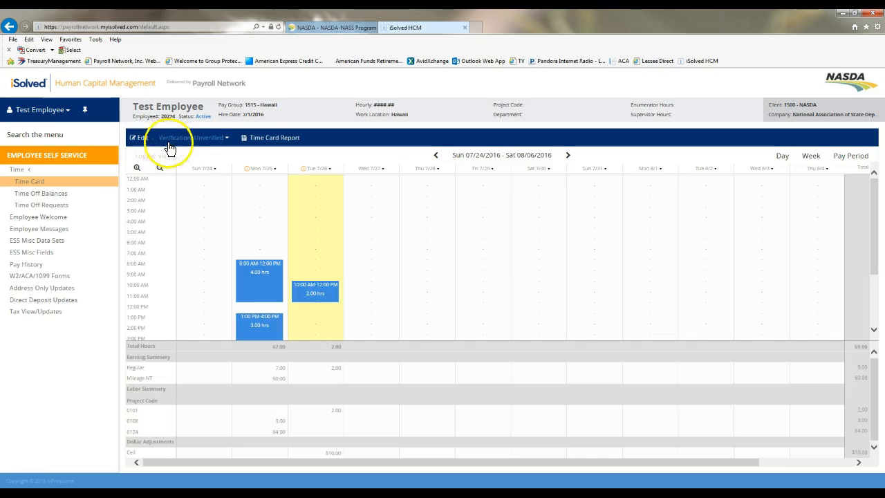
Verify the edited time card again at the Employee level.
click(227, 140)
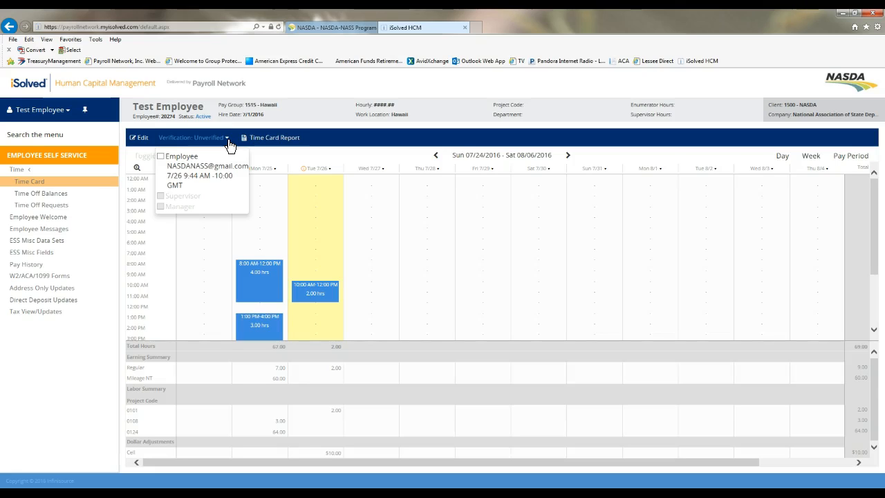
click(161, 157)
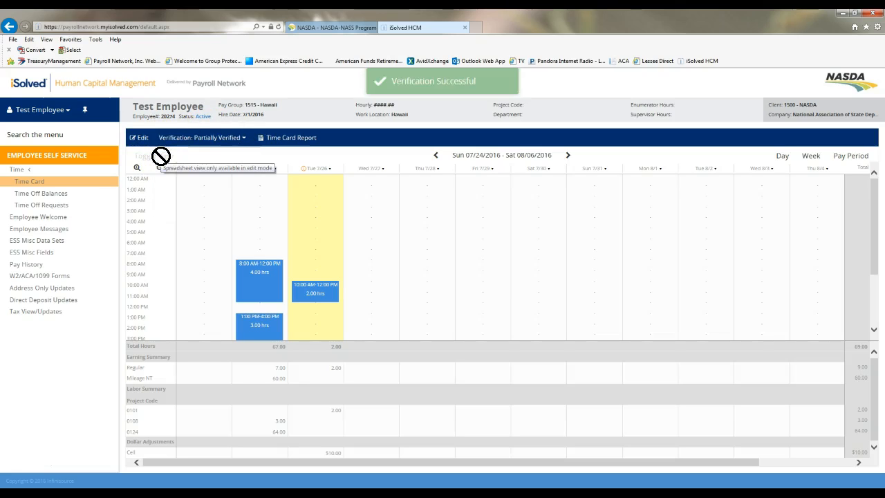